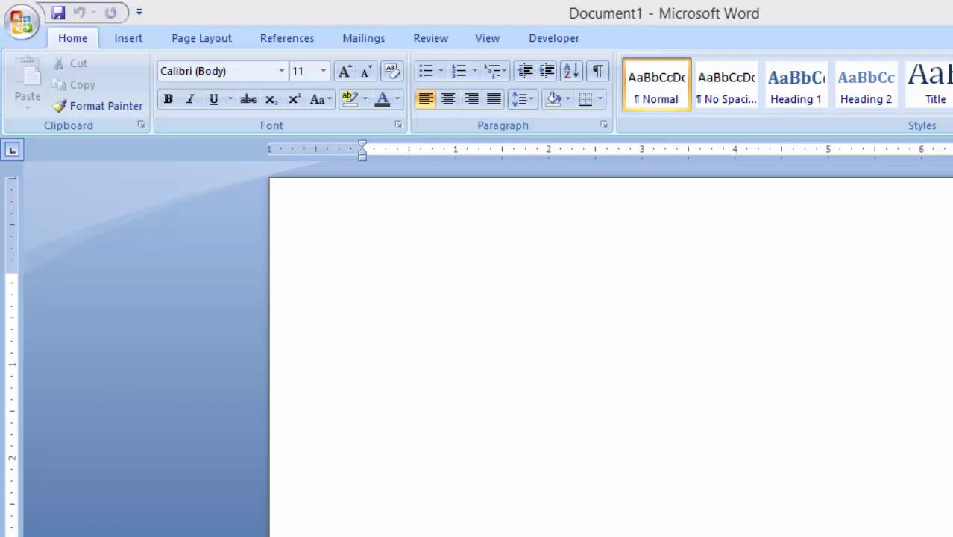
- Place the cursor on the blank page and open the Clip Art pane from the Insert tab
{"action": "left_click", "coordinate": [731, 337]}
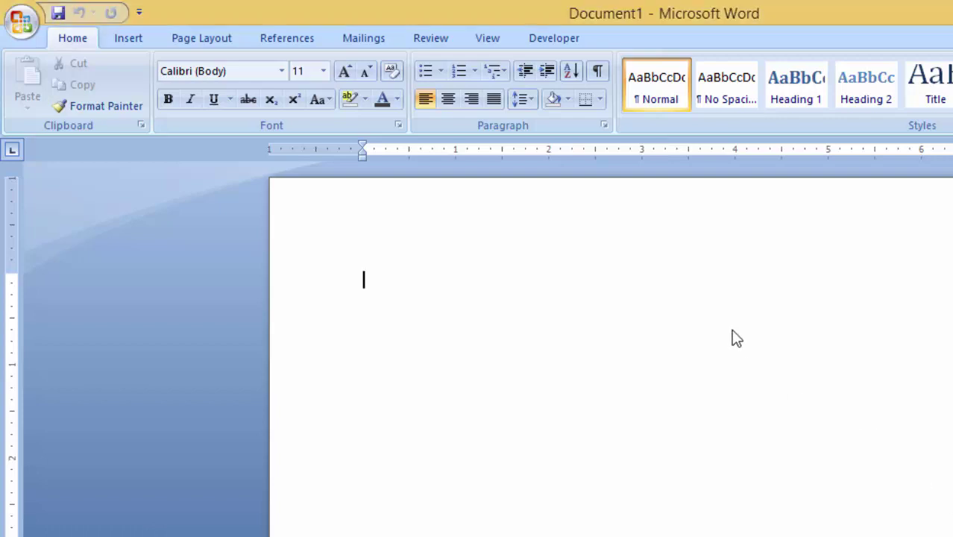
{"action": "left_click", "coordinate": [137, 40]}
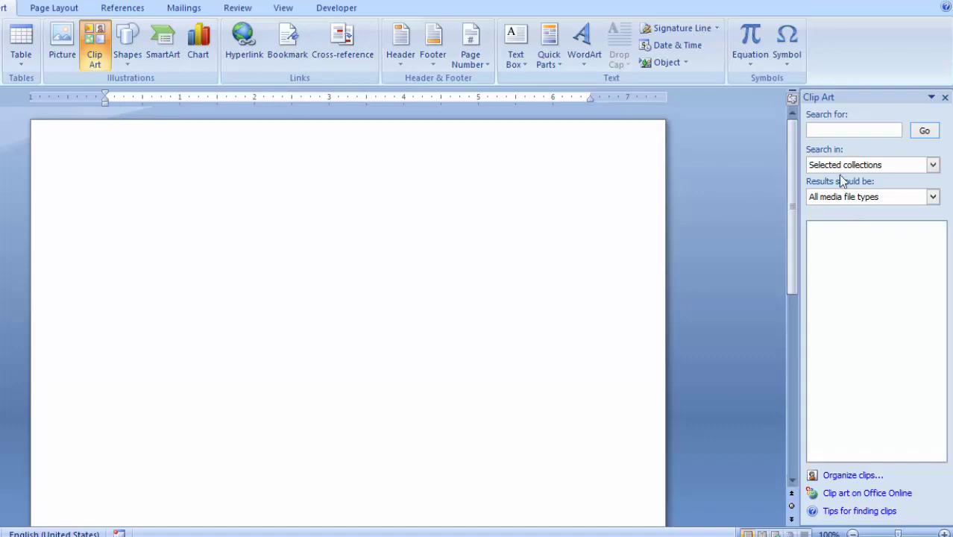
- Search clip art for 'computer', including Office Online, and insert the woman-at-computer clip
{"action": "left_click", "coordinate": [832, 132]}
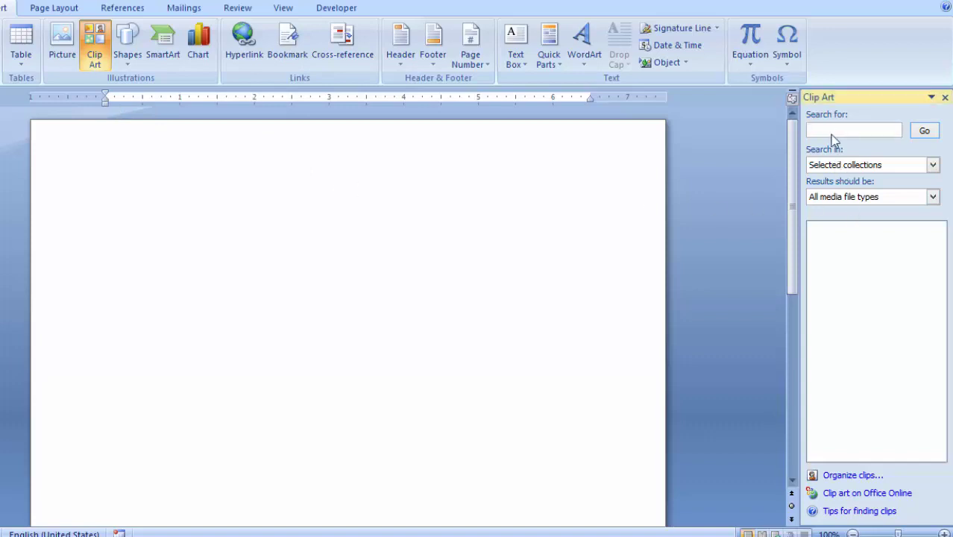
{"action": "type", "text": "computer"}
{"action": "left_click", "coordinate": [925, 131]}
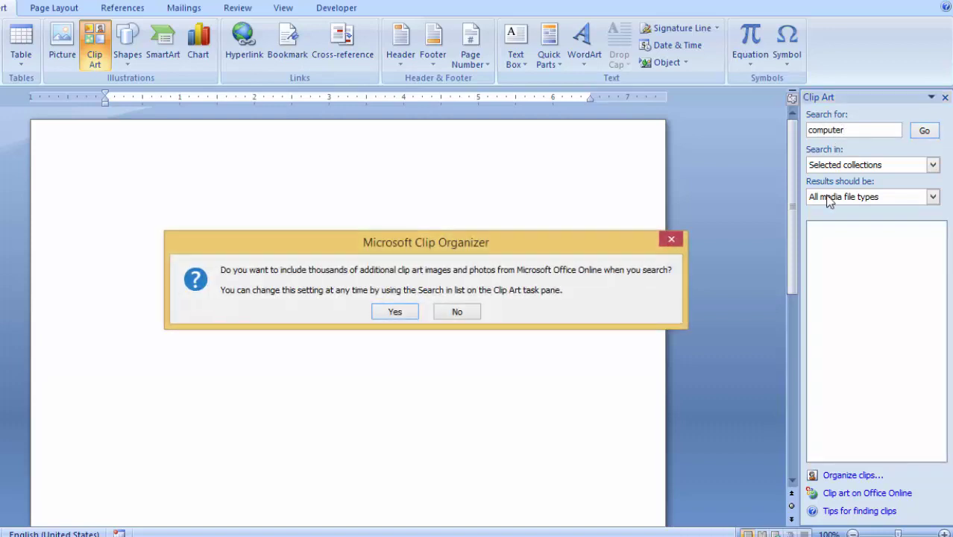
{"action": "left_click", "coordinate": [395, 312]}
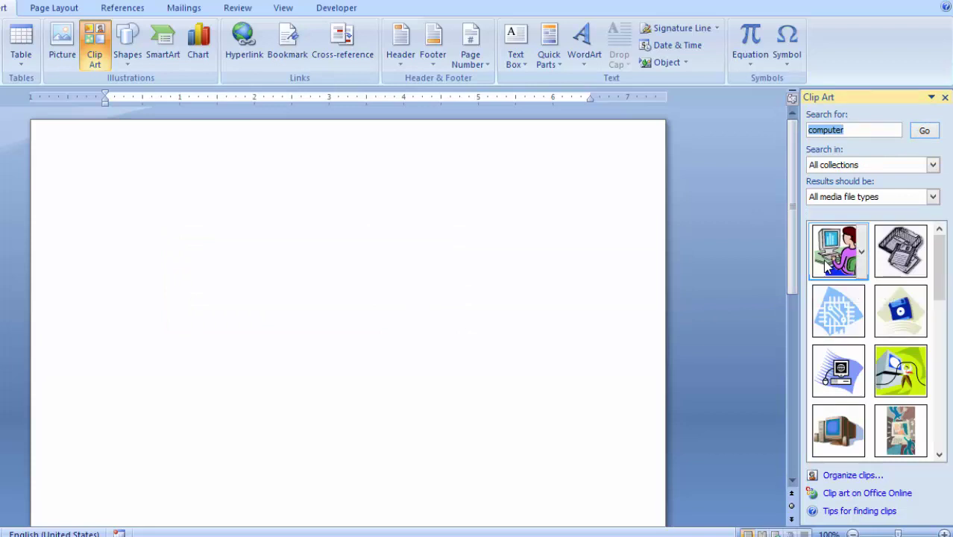
{"action": "left_click", "coordinate": [826, 266]}
{"action": "left_click", "coordinate": [490, 282]}
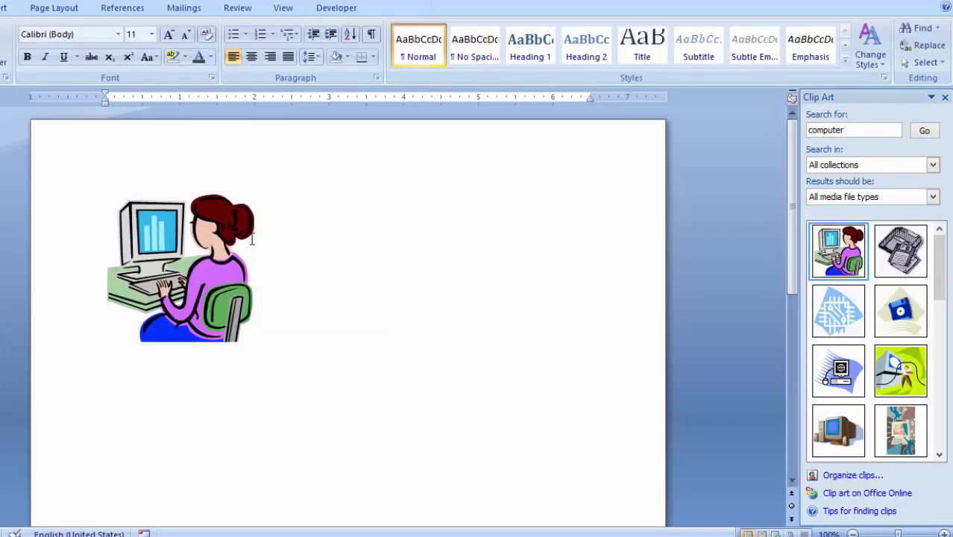
{"action": "left_click", "coordinate": [192, 258]}
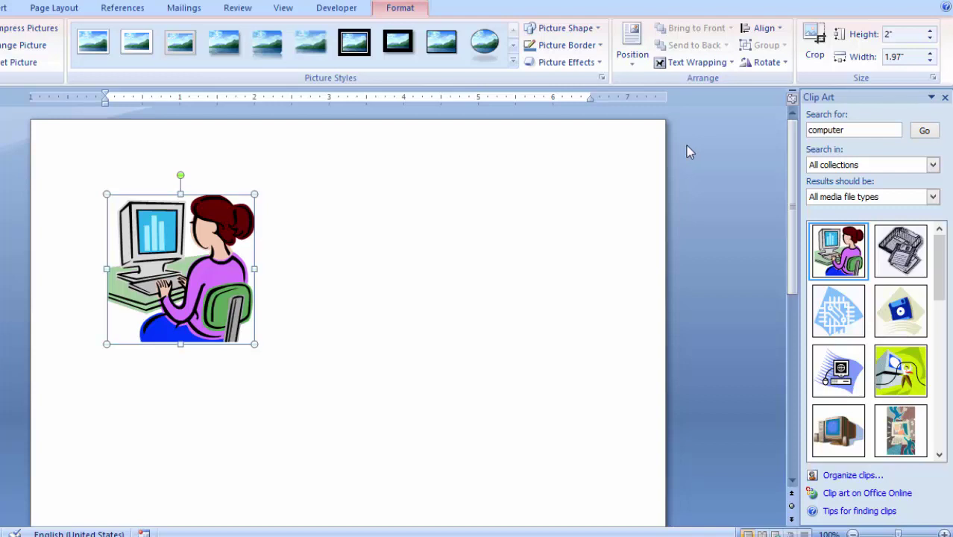
- Crop the picture's right edge, leaving it 1.85" high by 1.68" wide
{"action": "left_click", "coordinate": [819, 49]}
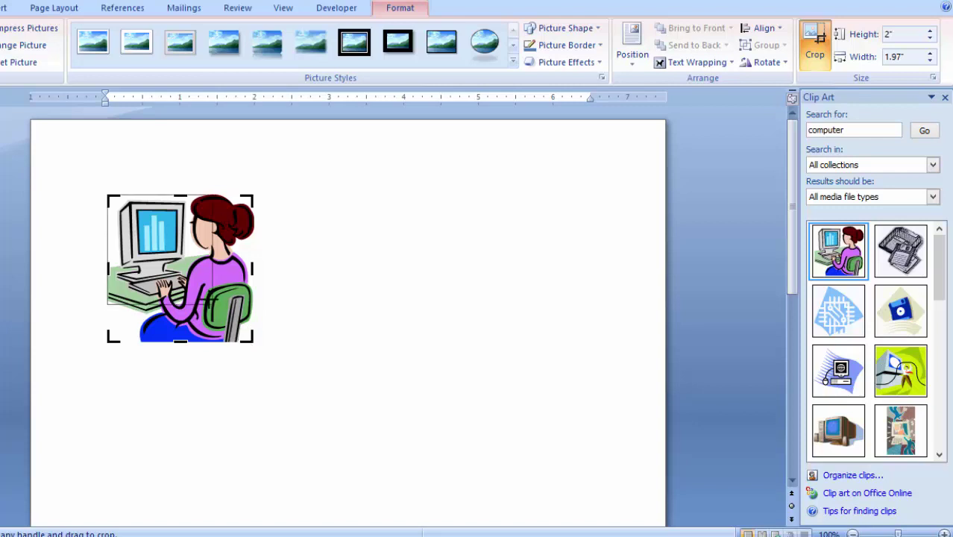
{"action": "left_click_drag", "start_coordinate": [251, 339], "coordinate": [191, 275]}
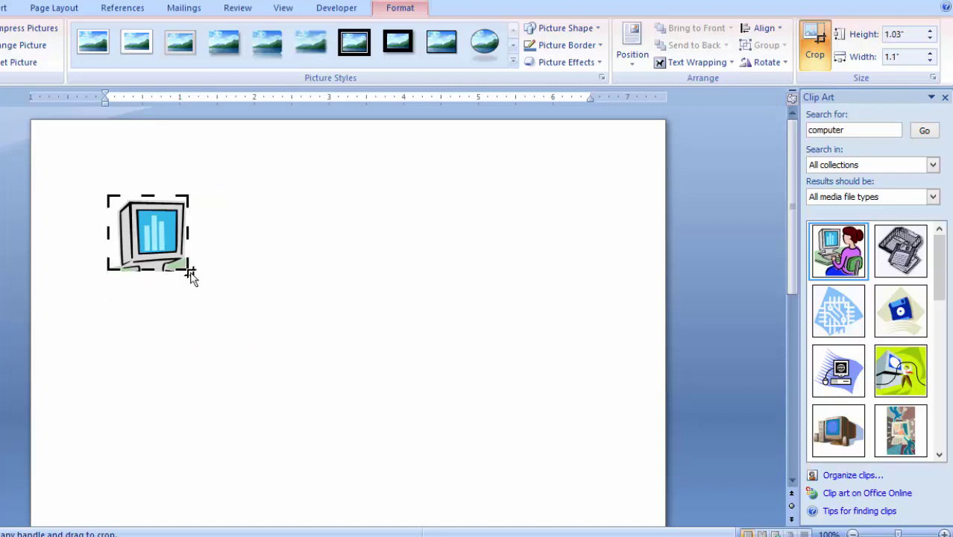
{"action": "left_click_drag", "start_coordinate": [187, 270], "coordinate": [232, 332]}
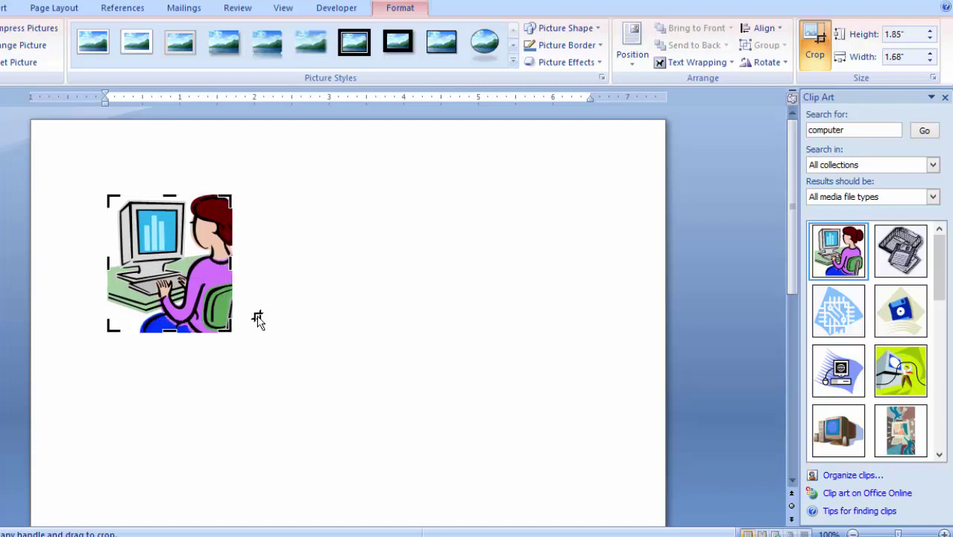
{"action": "left_click", "coordinate": [276, 240]}
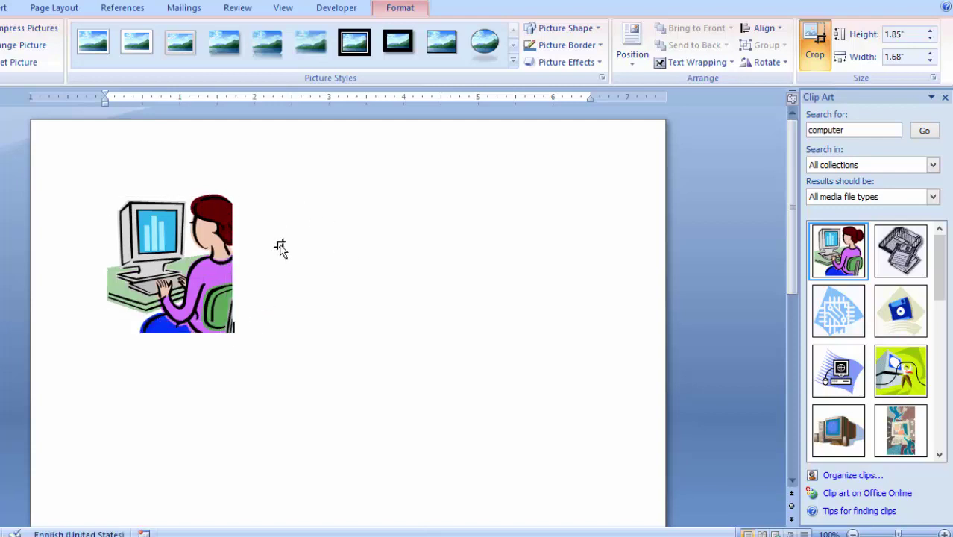
{"action": "left_click", "coordinate": [9, 9]}
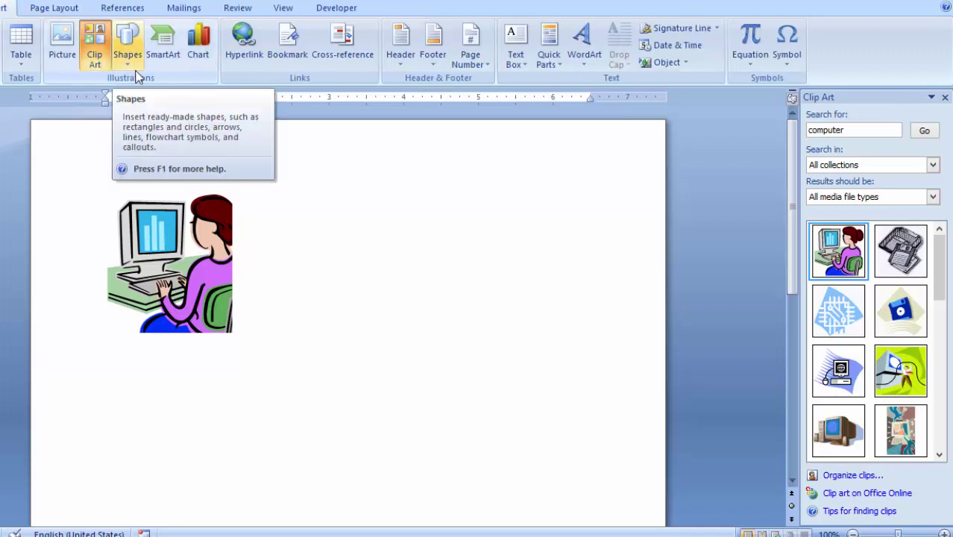
- Delete the cropped picture and draw a Cloud Callout near the page's top right
{"action": "left_click", "coordinate": [191, 266]}
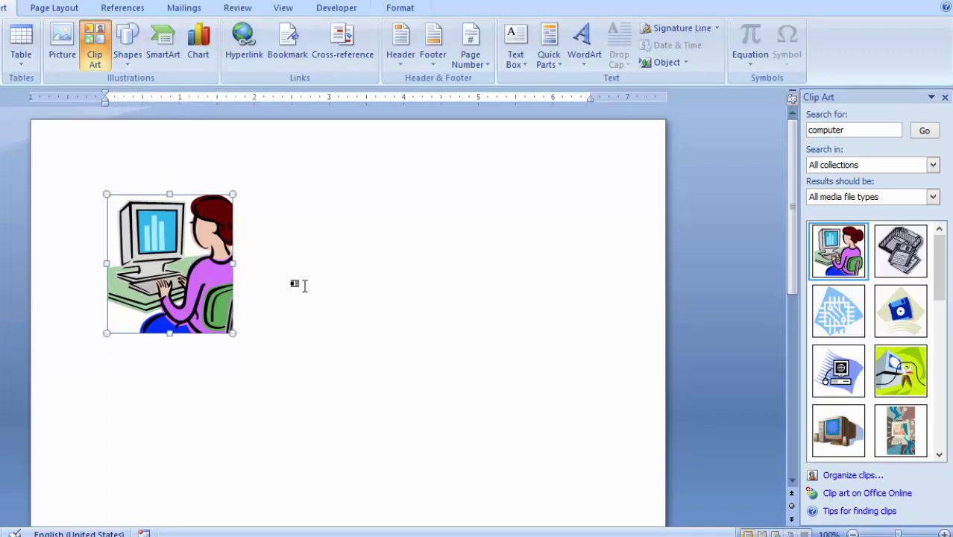
{"action": "key", "text": "Delete"}
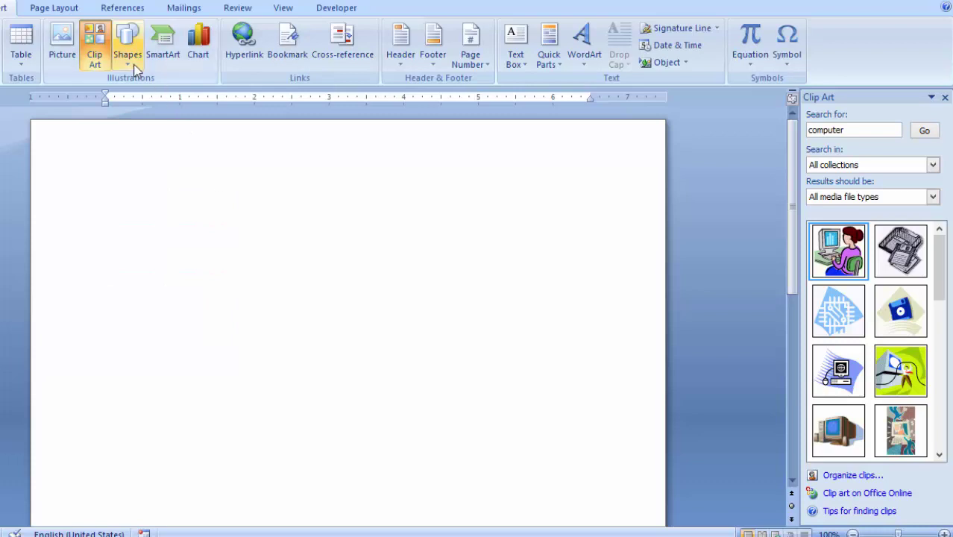
{"action": "left_click", "coordinate": [136, 67]}
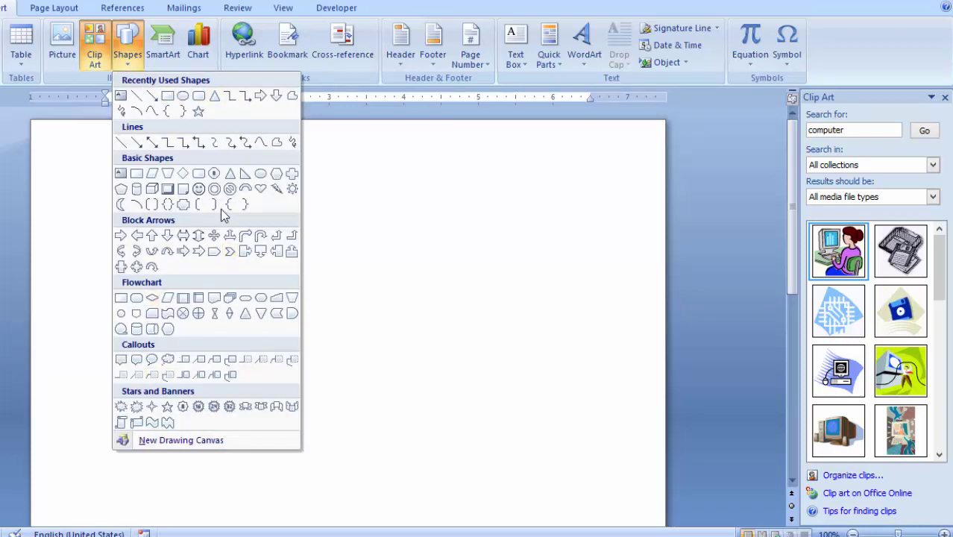
{"action": "left_click", "coordinate": [166, 359]}
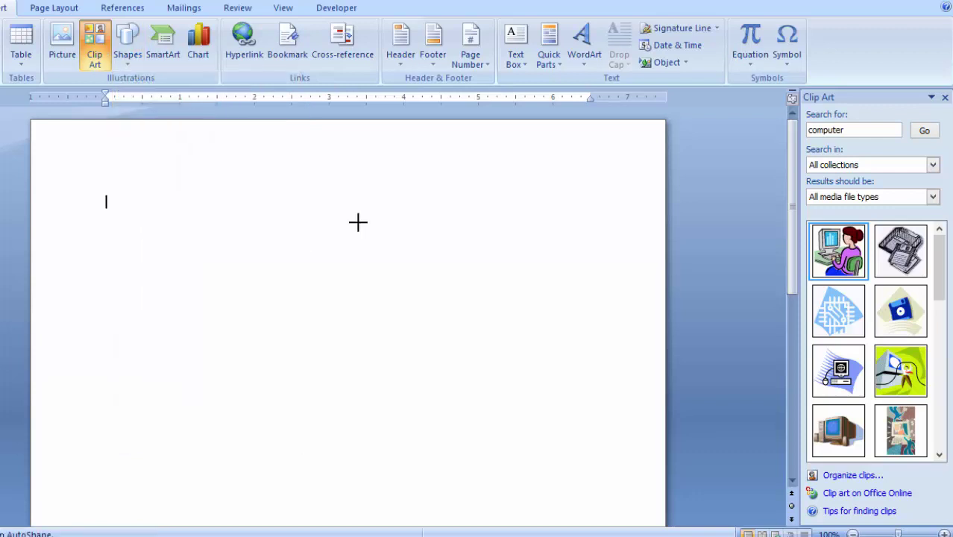
{"action": "mouse_move", "coordinate": [410, 176]}
{"action": "left_mouse_down"}
{"action": "mouse_move", "coordinate": [493, 281]}
{"action": "mouse_move", "coordinate": [543, 285]}
{"action": "left_mouse_up"}
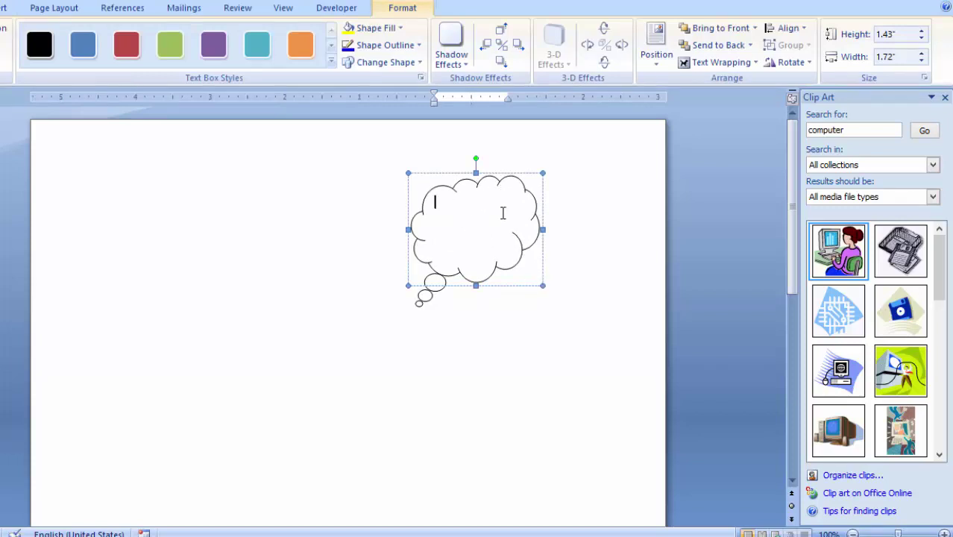
- Type 'Thinking About Best IT Training Company' in the callout, correcting the misspelling
{"action": "type", "text": "Think"}
{"action": "type", "text": "ing About"}
{"action": "type", "text": " Best I"}
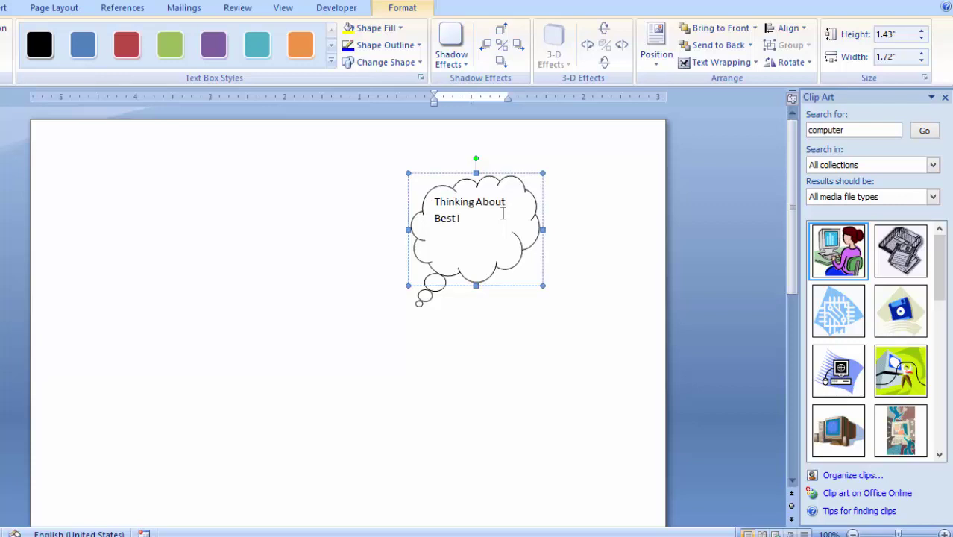
{"action": "type", "text": "T Tr"}
{"action": "type", "text": "ai"}
{"action": "type", "text": "ning"}
{"action": "right_click", "coordinate": [503, 218]}
{"action": "left_click", "coordinate": [544, 269]}
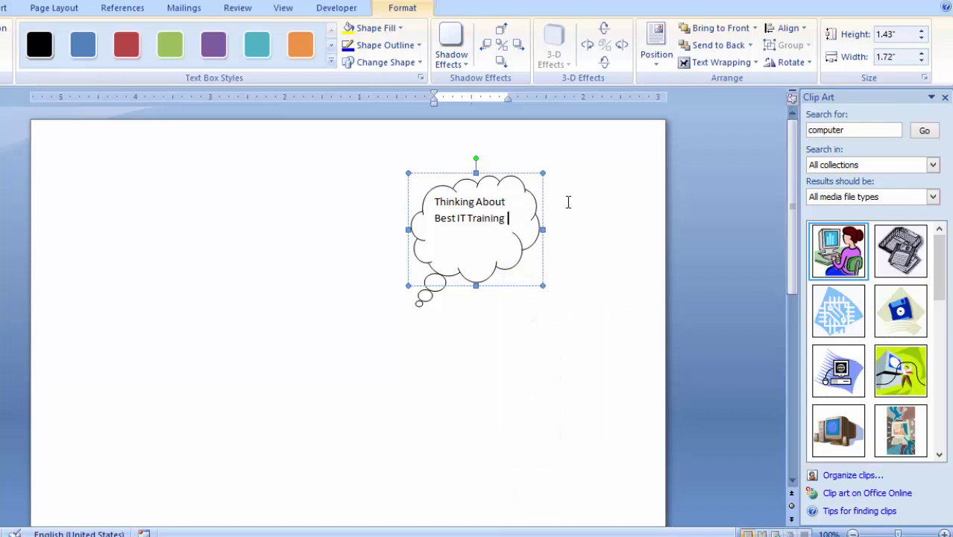
{"action": "type", "text": "omp"}
{"action": "type", "text": "an"}
{"action": "type", "text": "y"}
{"action": "left_click", "coordinate": [552, 278]}
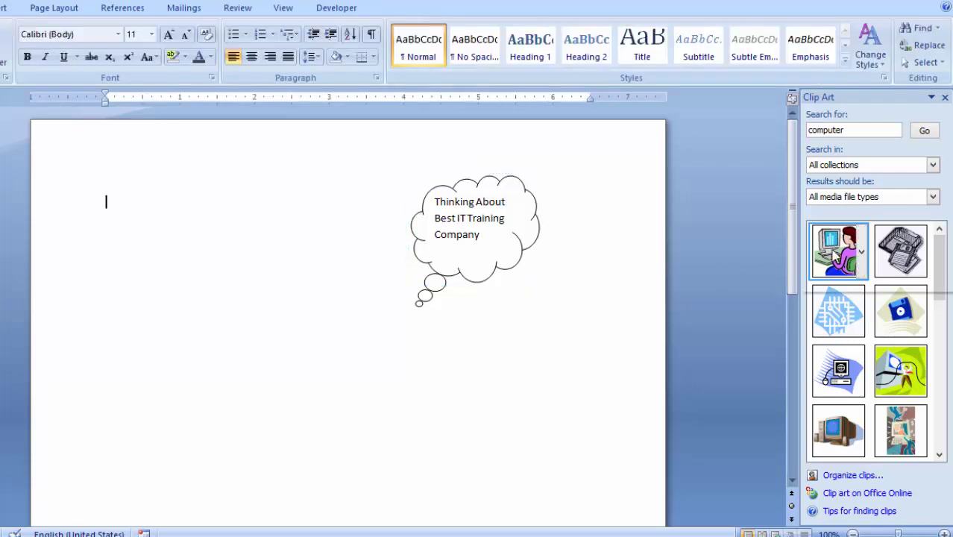
- Re-insert the woman-at-computer clip, set it In Front of Text, and move it below the bubble
{"action": "left_click", "coordinate": [835, 255]}
{"action": "left_click", "coordinate": [260, 351]}
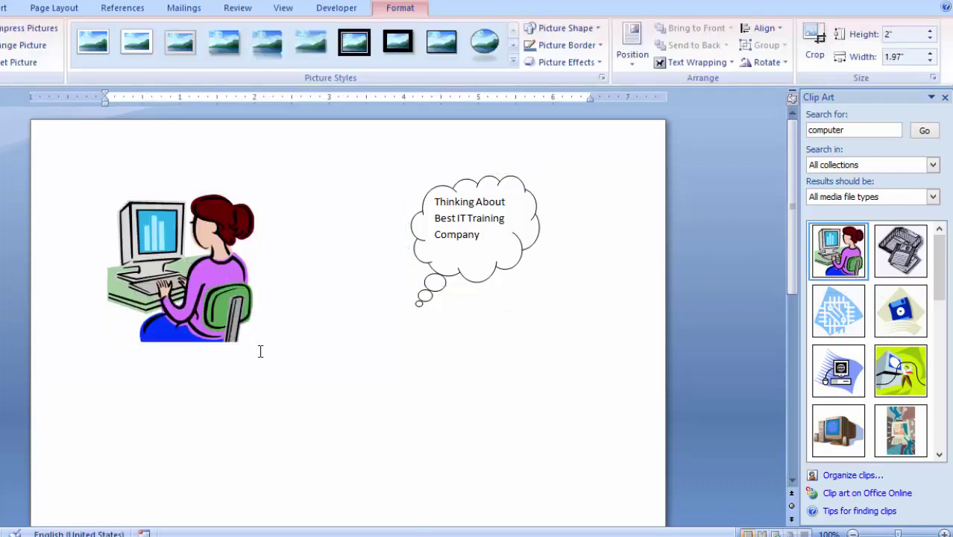
{"action": "left_click", "coordinate": [205, 290]}
{"action": "left_click", "coordinate": [712, 62]}
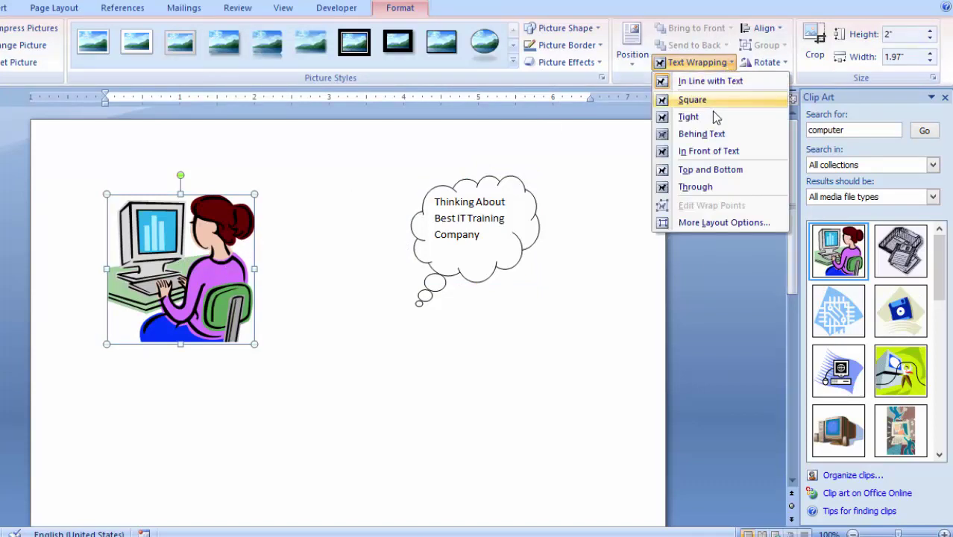
{"action": "left_click", "coordinate": [708, 151]}
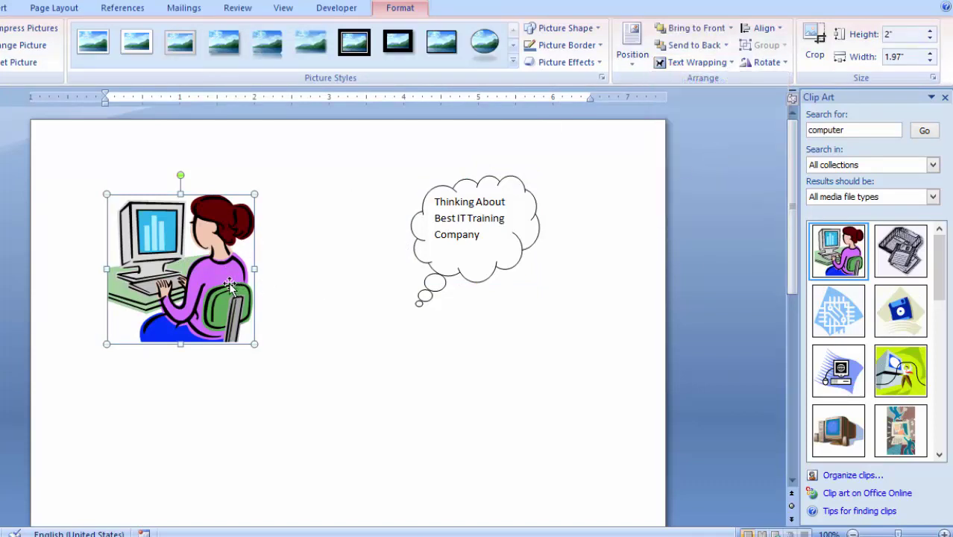
{"action": "left_click_drag", "start_coordinate": [229, 282], "coordinate": [420, 395]}
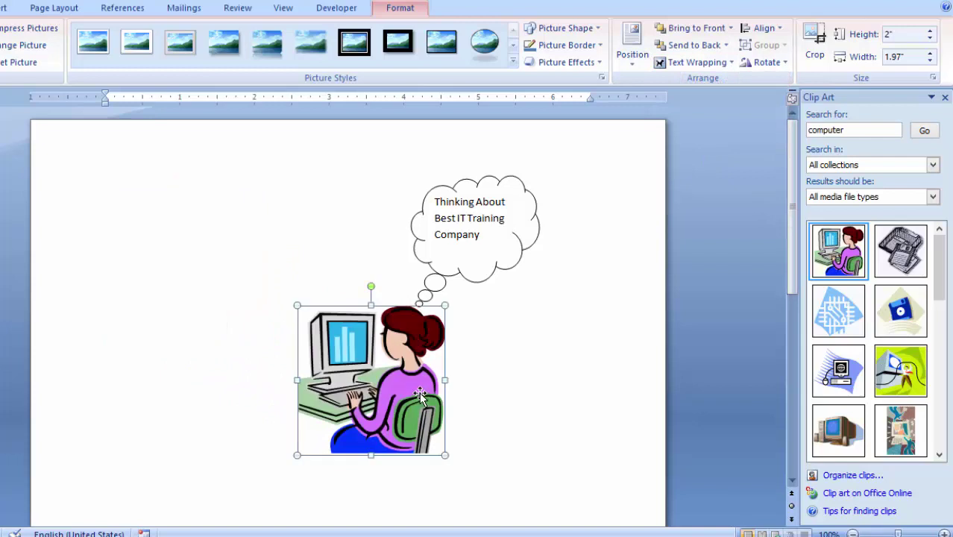
{"action": "left_click", "coordinate": [512, 354]}
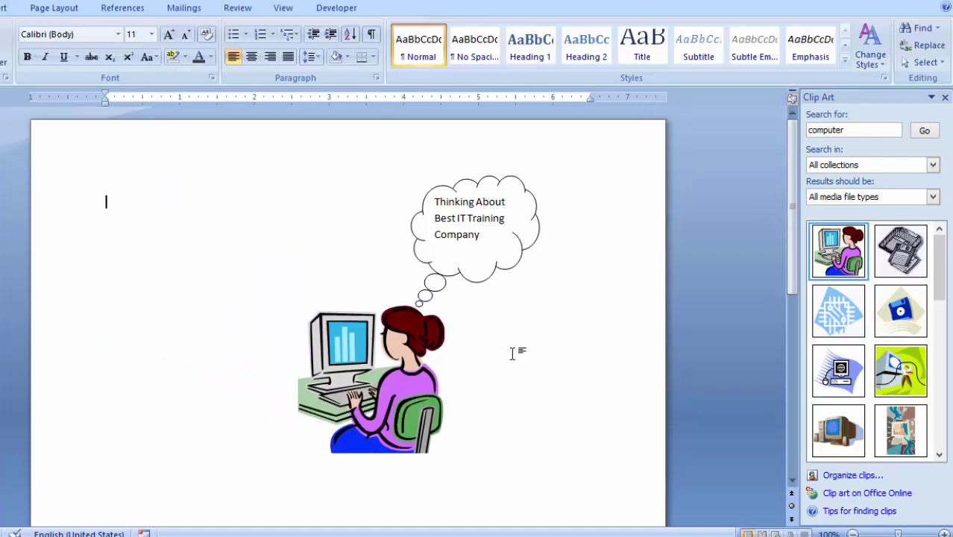
- Adjust the thought bubble's tail so its circles point just above the woman's head
{"action": "left_click", "coordinate": [478, 268]}
{"action": "left_click_drag", "start_coordinate": [420, 305], "coordinate": [352, 279]}
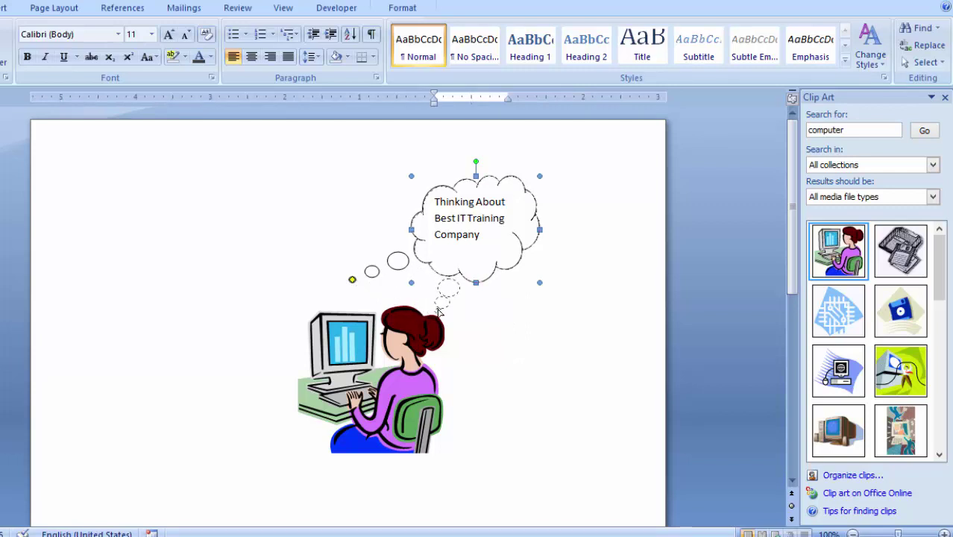
{"action": "left_click_drag", "start_coordinate": [432, 312], "coordinate": [401, 304]}
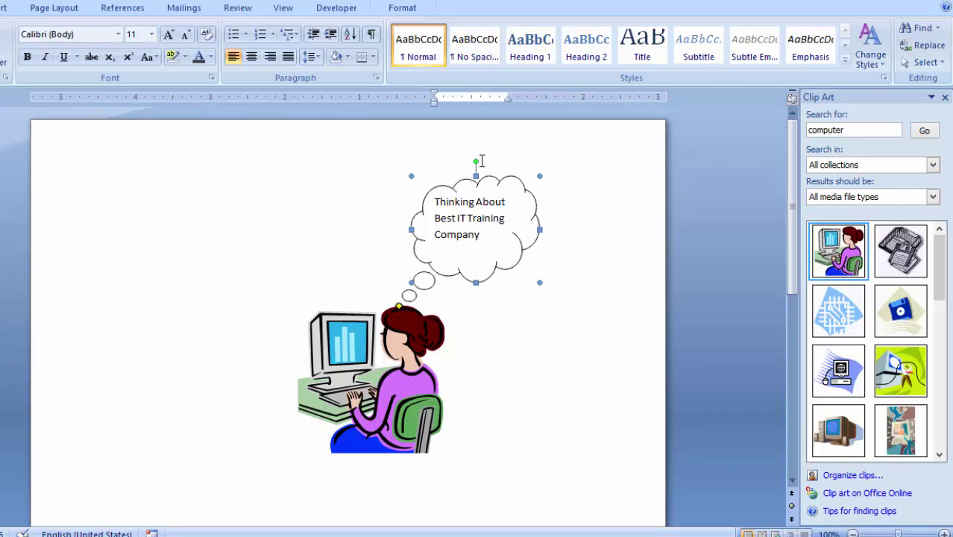
{"action": "mouse_move", "coordinate": [476, 161]}
{"action": "left_mouse_down"}
{"action": "mouse_move", "coordinate": [446, 162]}
{"action": "mouse_move", "coordinate": [490, 160]}
{"action": "left_mouse_up"}
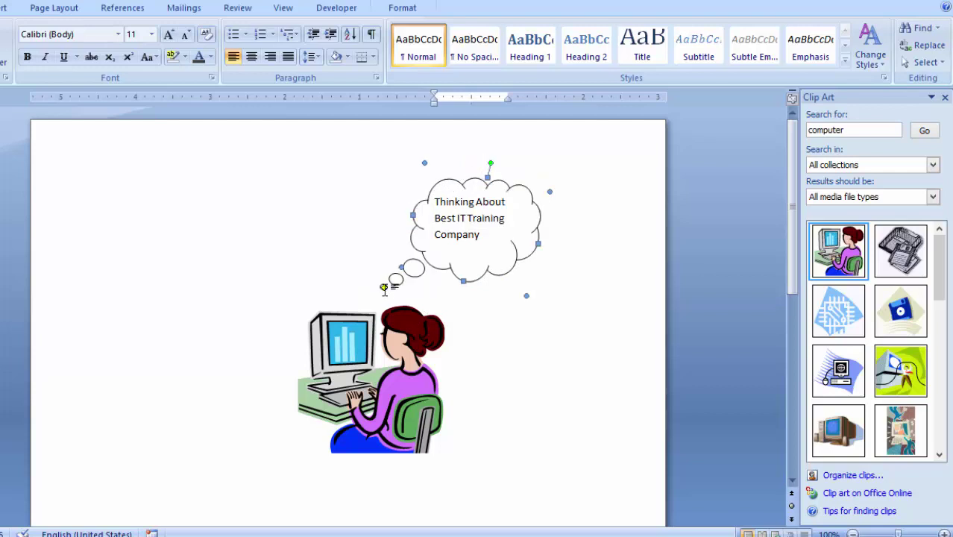
{"action": "left_click_drag", "start_coordinate": [384, 288], "coordinate": [402, 302]}
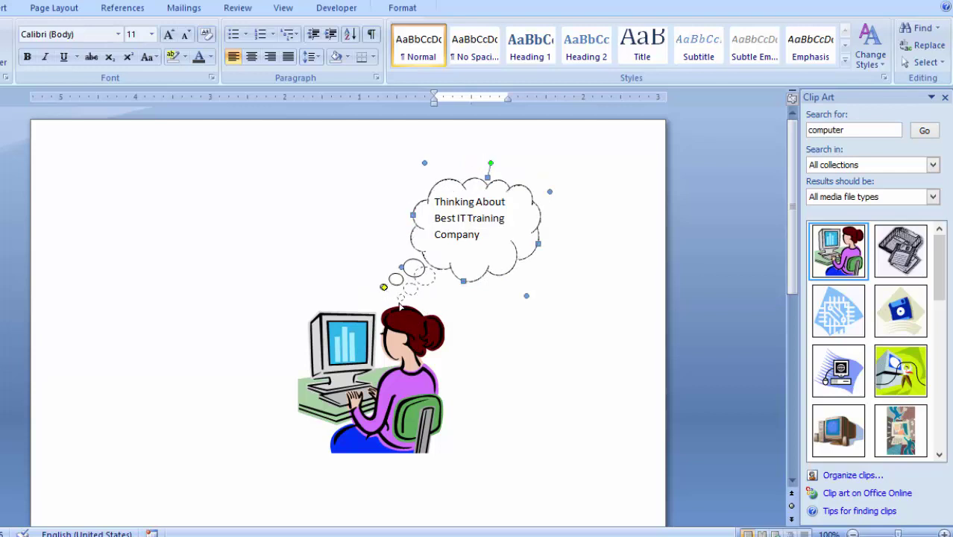
{"action": "left_click", "coordinate": [478, 295]}
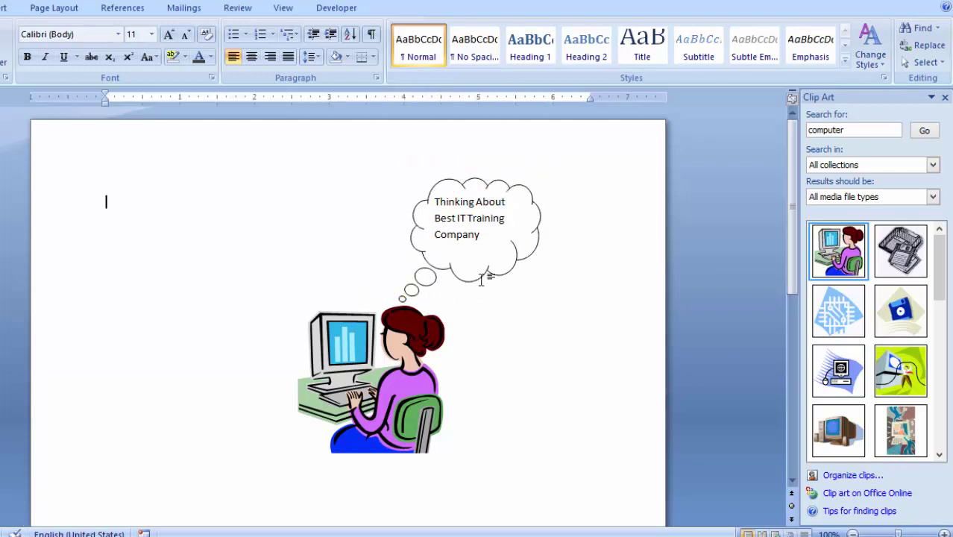
- Close the Clip Art pane and delete the woman picture and the thought bubble
{"action": "left_click", "coordinate": [944, 97]}
{"action": "left_click", "coordinate": [496, 344]}
{"action": "key", "text": "Delete"}
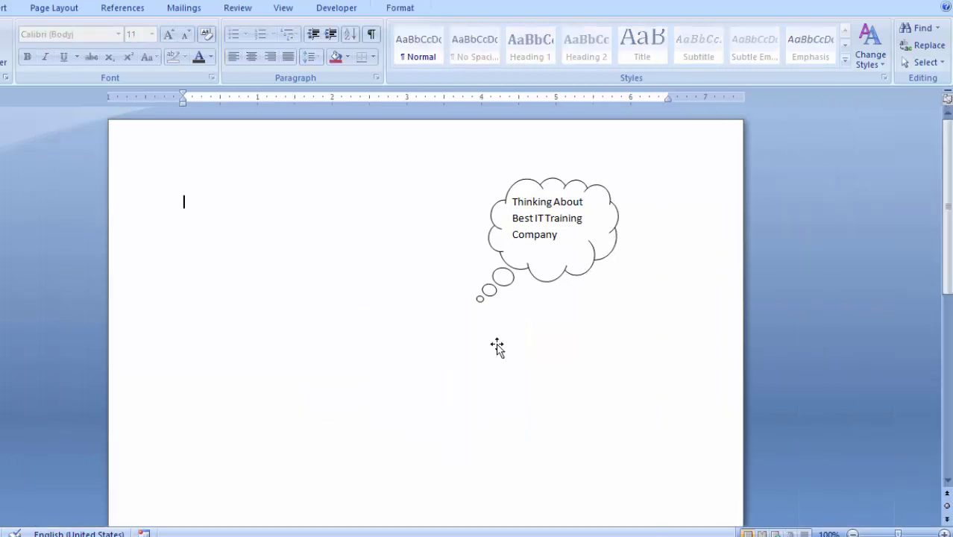
{"action": "left_click", "coordinate": [545, 276]}
{"action": "key", "text": "Delete"}
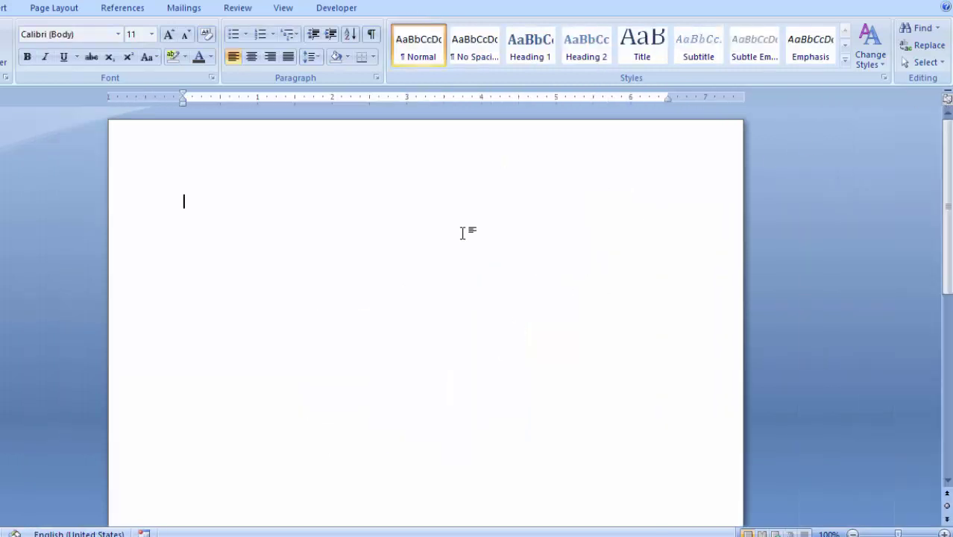
- Draw a smiley face shape, turn its smile into a frown, then delete it
{"action": "left_click", "coordinate": [4, 8]}
{"action": "left_click", "coordinate": [127, 41]}
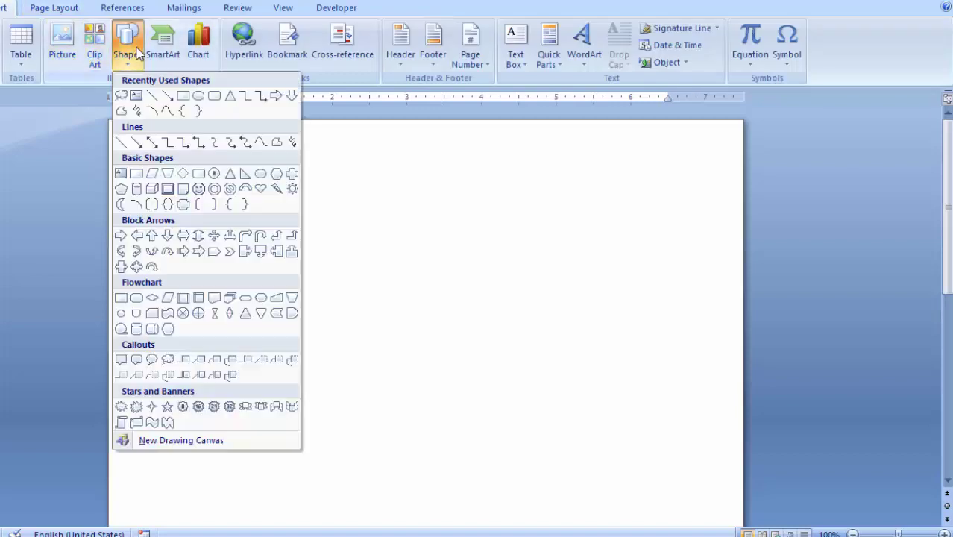
{"action": "left_click", "coordinate": [198, 189]}
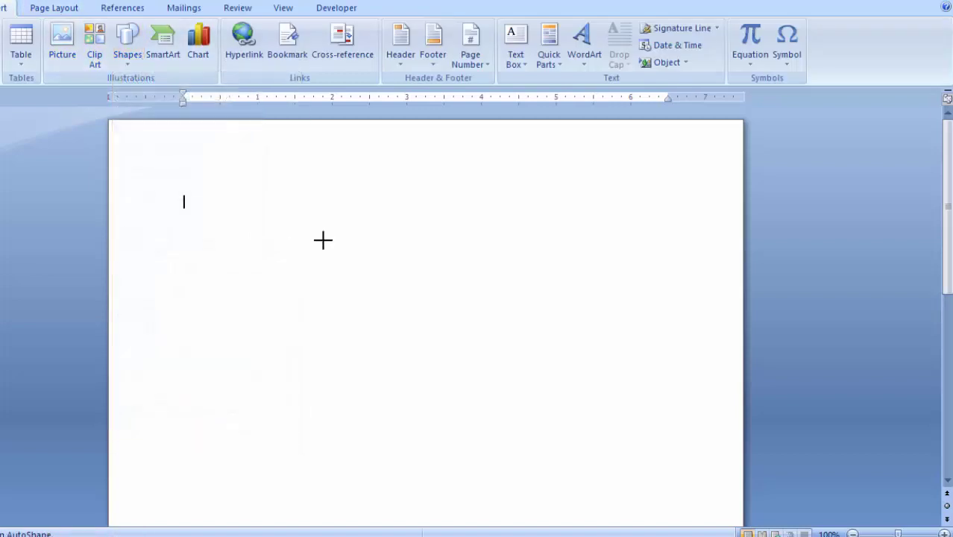
{"action": "left_click_drag", "start_coordinate": [324, 239], "coordinate": [468, 379]}
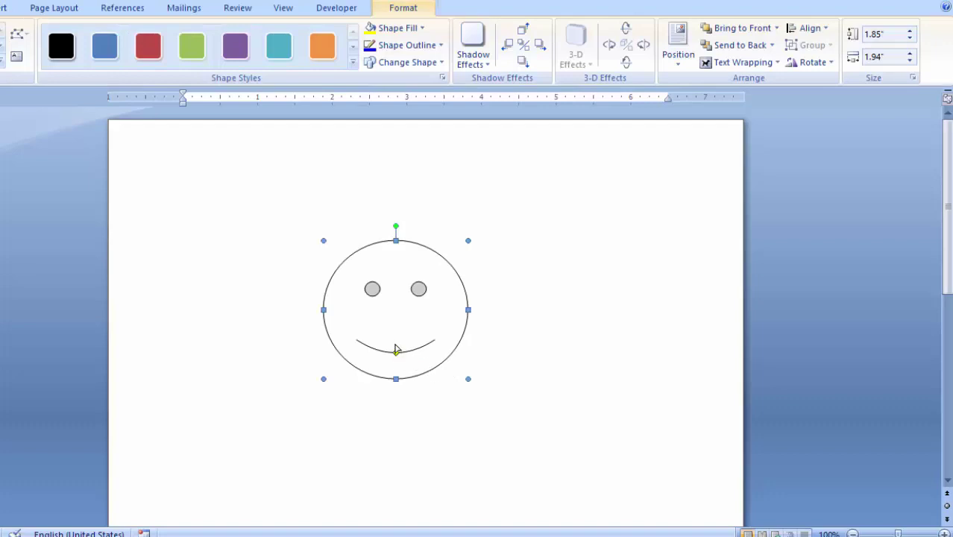
{"action": "left_click_drag", "start_coordinate": [396, 349], "coordinate": [396, 340]}
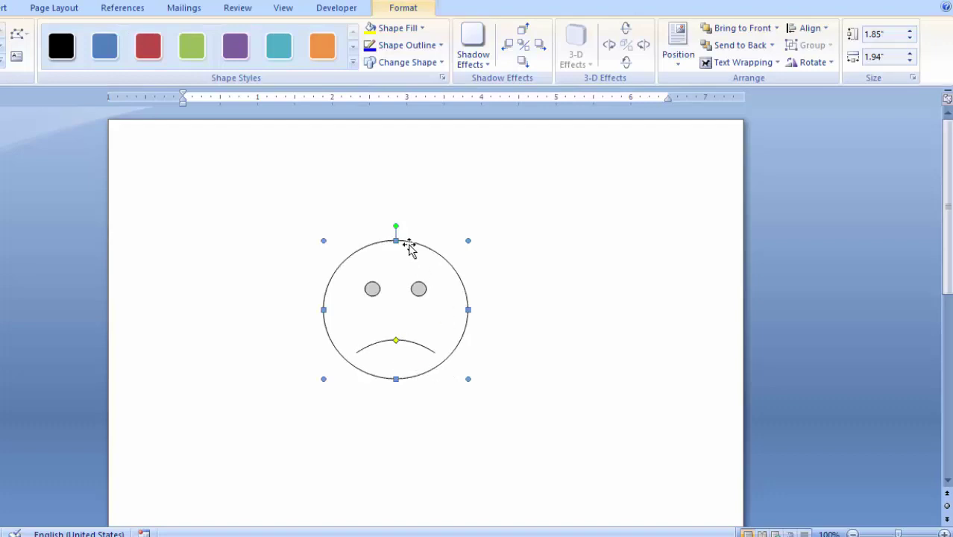
{"action": "left_click", "coordinate": [513, 253]}
{"action": "left_click", "coordinate": [432, 282]}
{"action": "key", "text": "Delete"}
- Type 'DIT Solution Pvt. Ltd.' on the first line, correcting the 'Ptv.' typo
{"action": "left_click", "coordinate": [6, 9]}
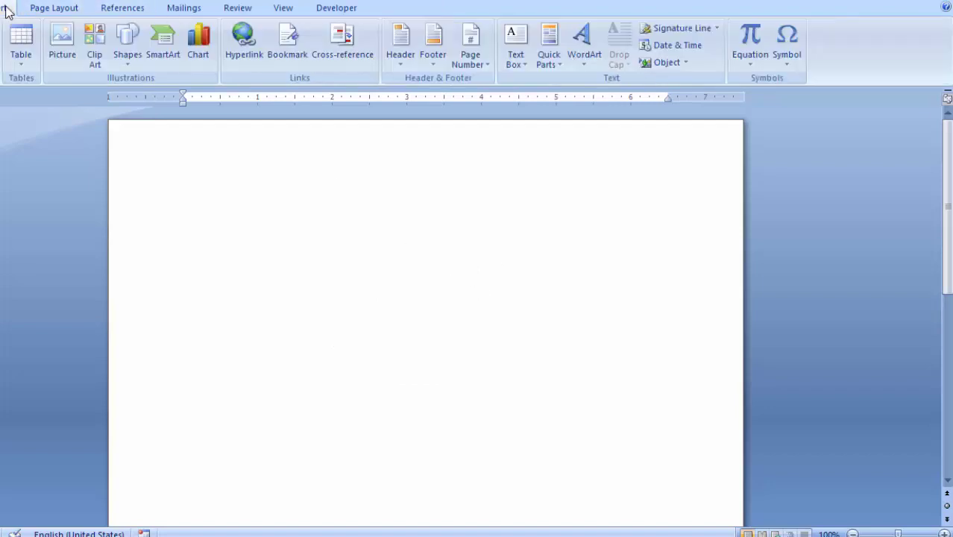
{"action": "left_click", "coordinate": [125, 62]}
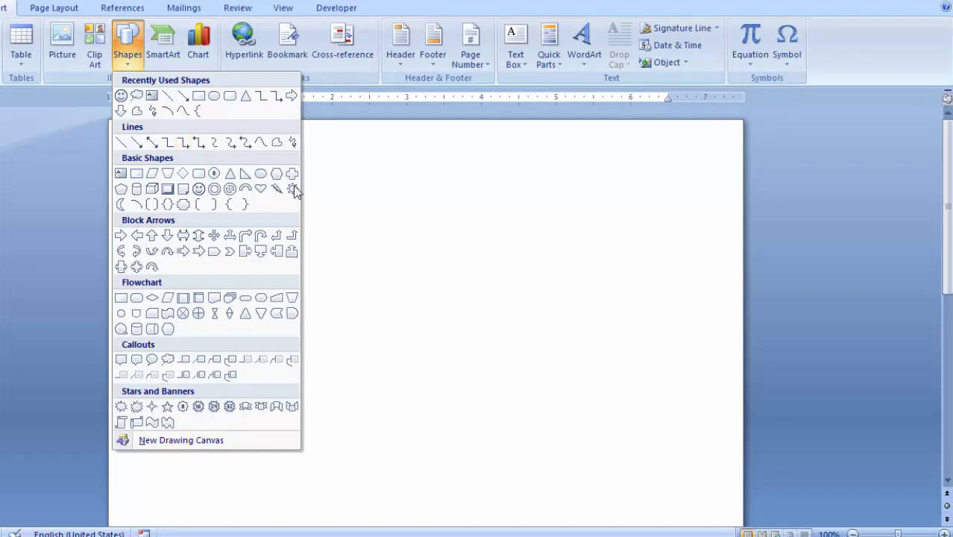
{"action": "left_click", "coordinate": [340, 269]}
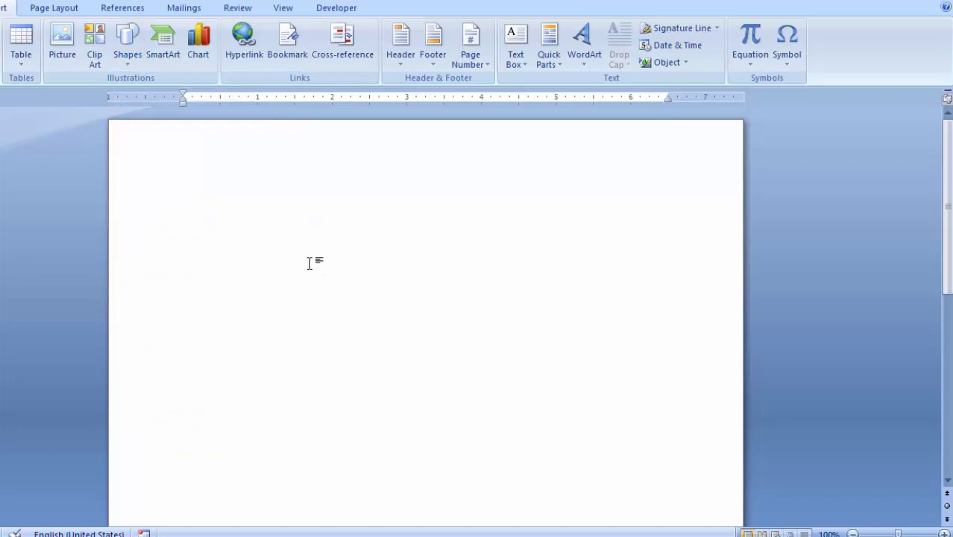
{"action": "type", "text": "DIT Solutio"}
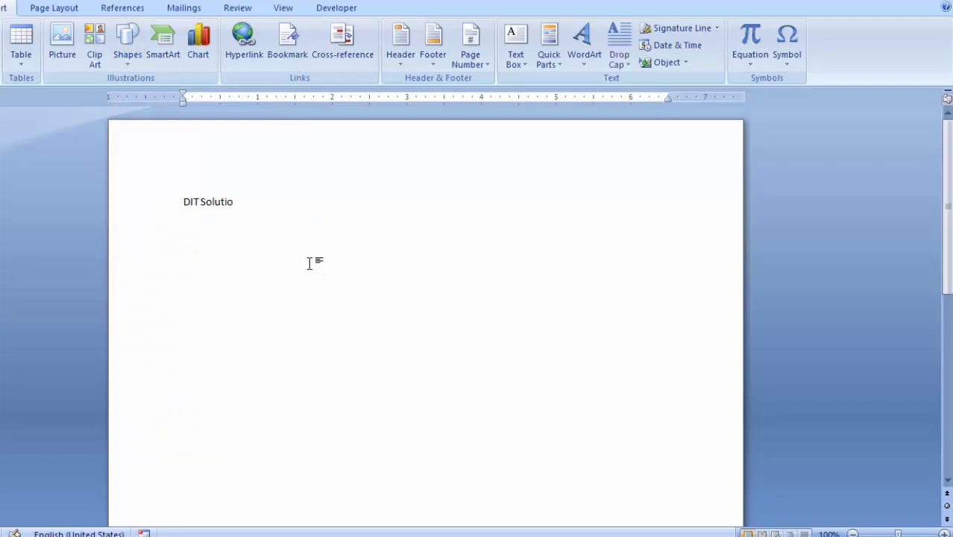
{"action": "type", "text": "n P"}
{"action": "type", "text": "tv. "}
{"action": "type", "text": "Ltd."}
{"action": "key", "text": "Left"}
{"action": "key", "text": "Left"}
{"action": "key", "text": "Left"}
{"action": "key", "text": "Left"}
{"action": "key", "text": "Left"}
{"action": "key", "text": "Left"}
{"action": "key", "text": "BackSpace"}
{"action": "key", "text": "Right"}
{"action": "type", "text": "t"}
- Select the whole 'DIT Solution Pvt. Ltd.' line
{"action": "key", "text": "End"}
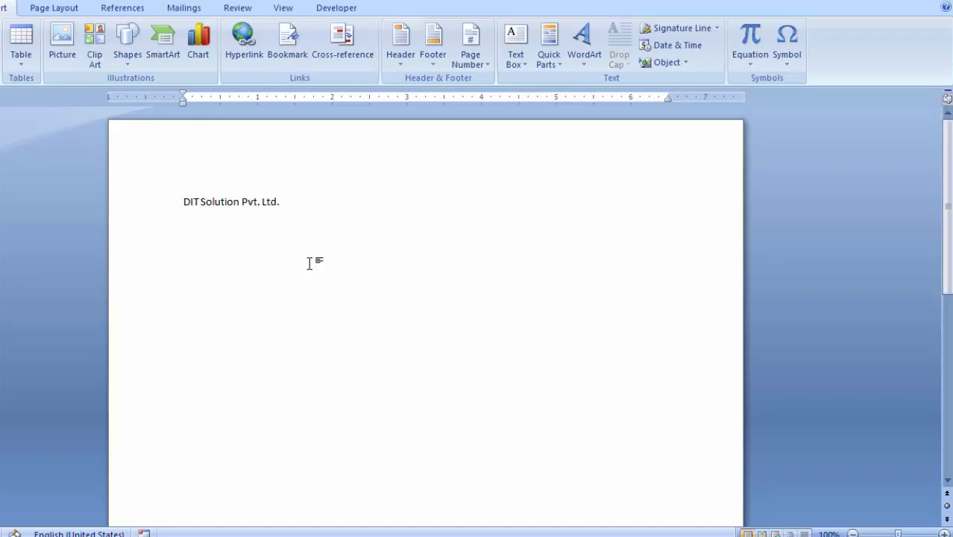
{"action": "left_click_drag", "start_coordinate": [283, 201], "coordinate": [169, 201]}
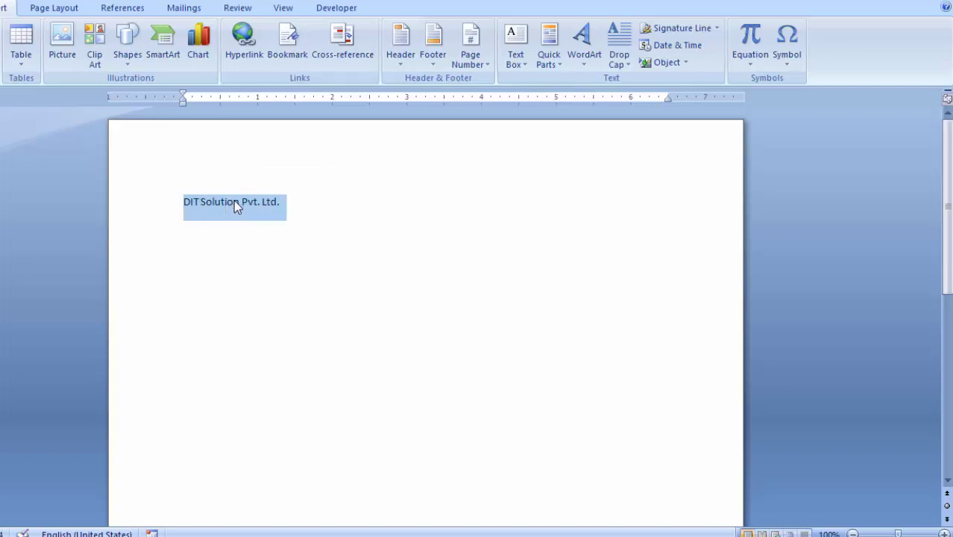
{"action": "left_click", "coordinate": [328, 227]}
{"action": "mouse_move", "coordinate": [328, 227]}
{"action": "left_mouse_down"}
{"action": "mouse_move", "coordinate": [238, 201]}
{"action": "mouse_move", "coordinate": [183, 201]}
{"action": "left_mouse_up"}
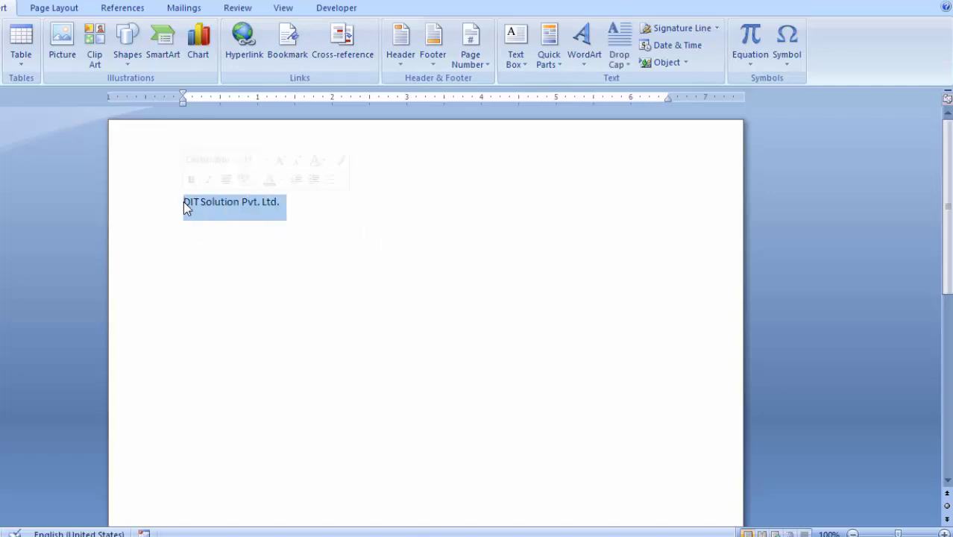
- Add a new line and draw a text box below the company name
{"action": "left_click", "coordinate": [306, 216]}
{"action": "key", "text": "Return"}
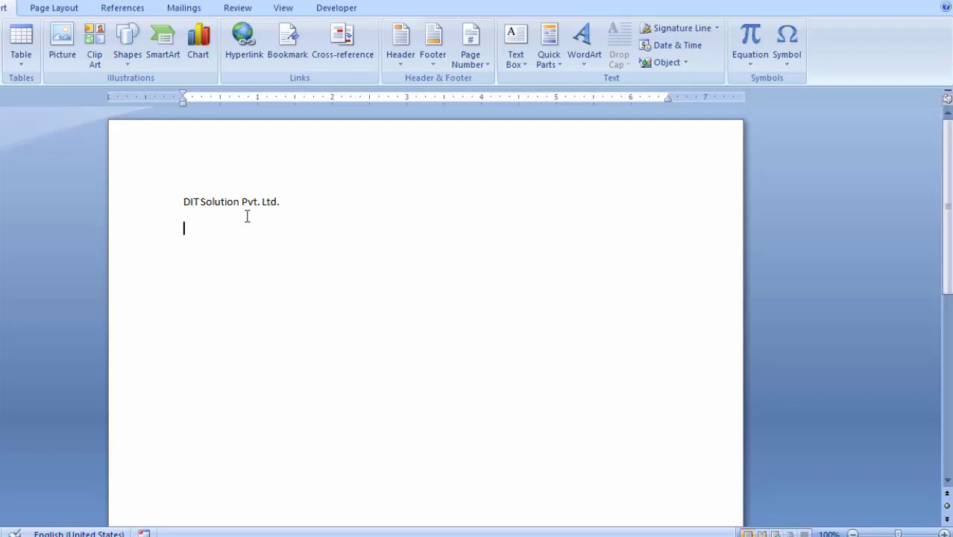
{"action": "left_click", "coordinate": [128, 59]}
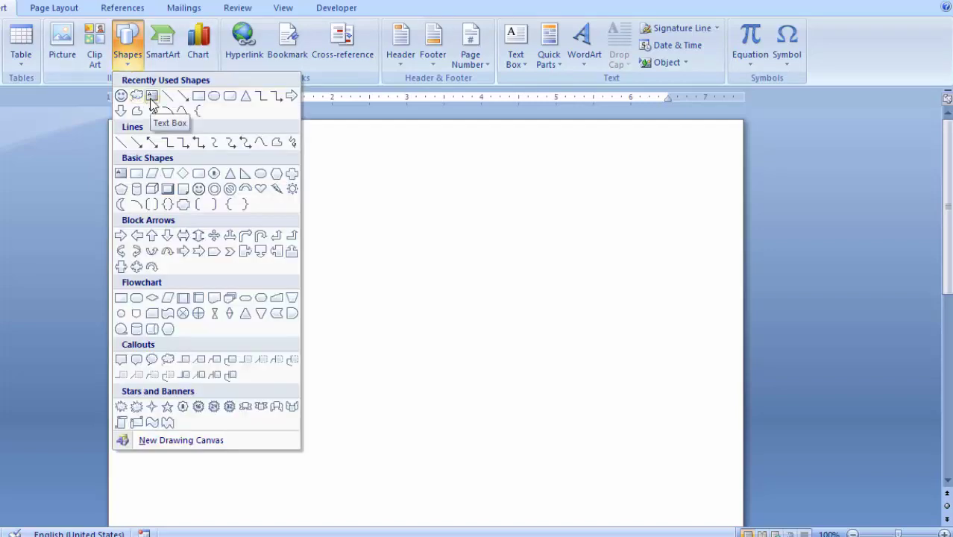
{"action": "left_click", "coordinate": [152, 96]}
{"action": "mouse_move", "coordinate": [214, 241]}
{"action": "left_mouse_down"}
{"action": "mouse_move", "coordinate": [287, 282]}
{"action": "mouse_move", "coordinate": [486, 354]}
{"action": "left_mouse_up"}
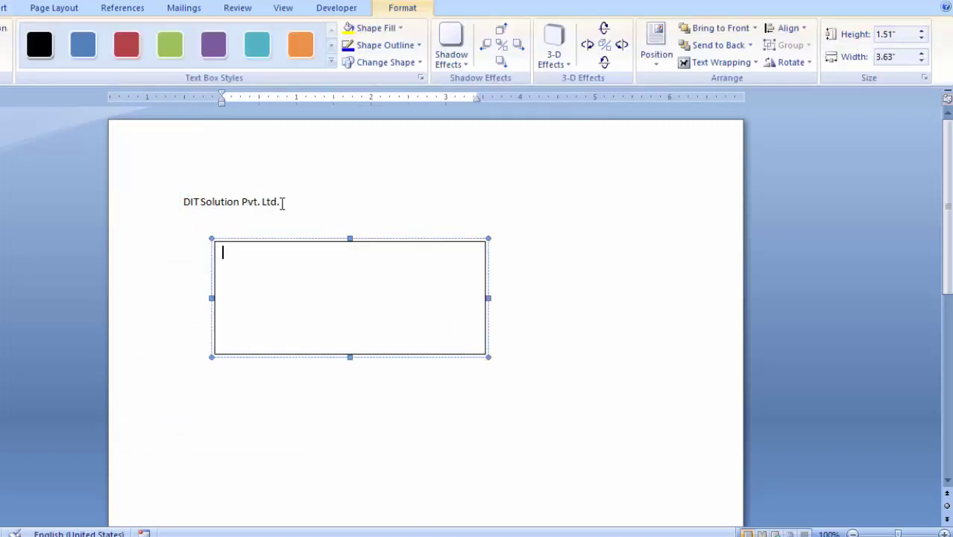
- Move the company name into the text box, shrink it to fit, and center it
{"action": "left_click_drag", "start_coordinate": [282, 204], "coordinate": [187, 206]}
{"action": "key", "text": "ctrl+c"}
{"action": "key", "text": "Delete"}
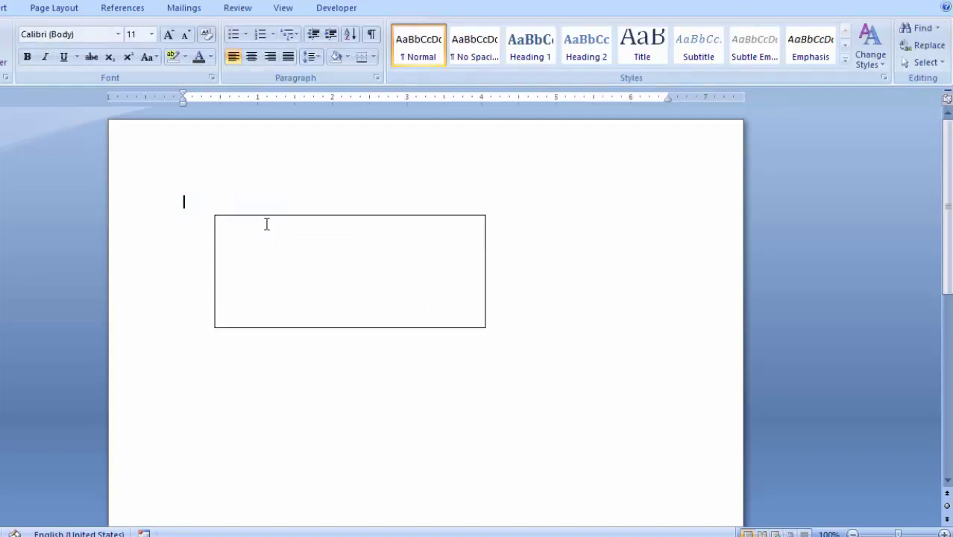
{"action": "left_click", "coordinate": [273, 247]}
{"action": "key", "text": "ctrl+v"}
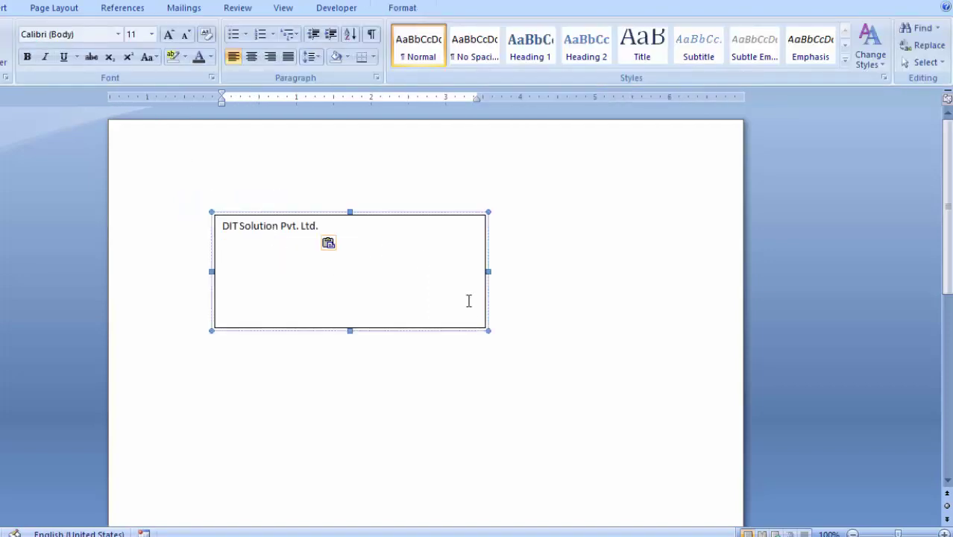
{"action": "left_click_drag", "start_coordinate": [488, 330], "coordinate": [366, 251]}
{"action": "mouse_move", "coordinate": [333, 214]}
{"action": "left_mouse_down"}
{"action": "mouse_move", "coordinate": [521, 220]}
{"action": "mouse_move", "coordinate": [611, 355]}
{"action": "mouse_move", "coordinate": [391, 260]}
{"action": "left_mouse_up"}
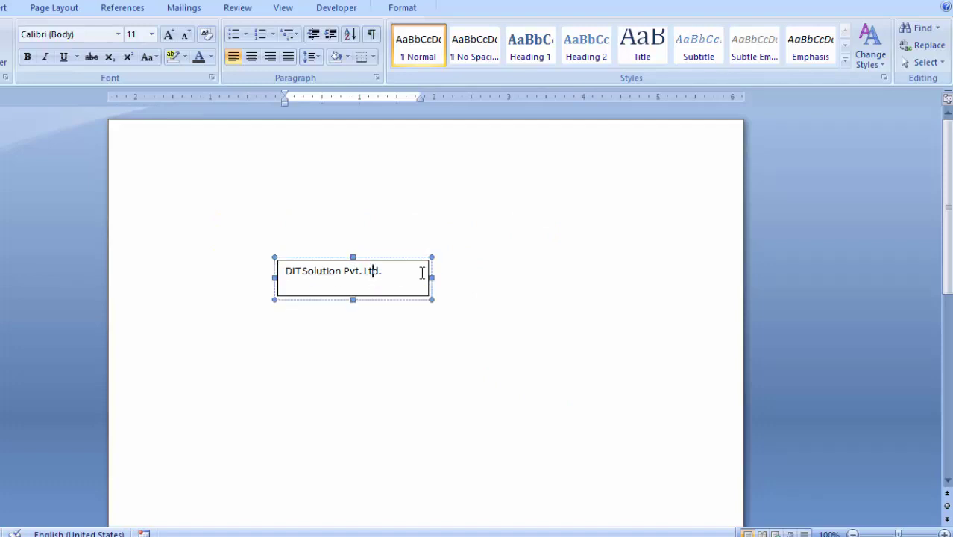
{"action": "left_click", "coordinate": [455, 248]}
- Set the text box's Shape Outline to No Outline
{"action": "left_click", "coordinate": [399, 261]}
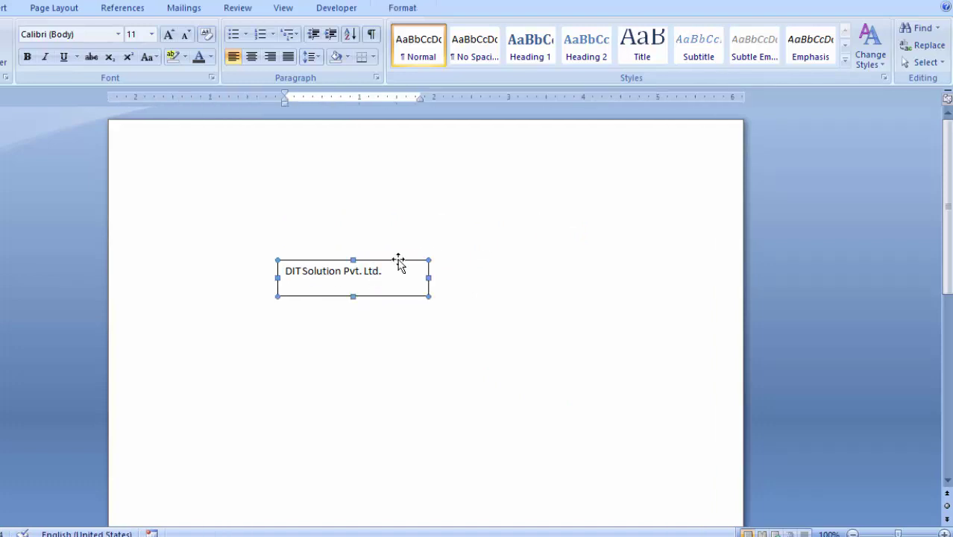
{"action": "left_click", "coordinate": [404, 8]}
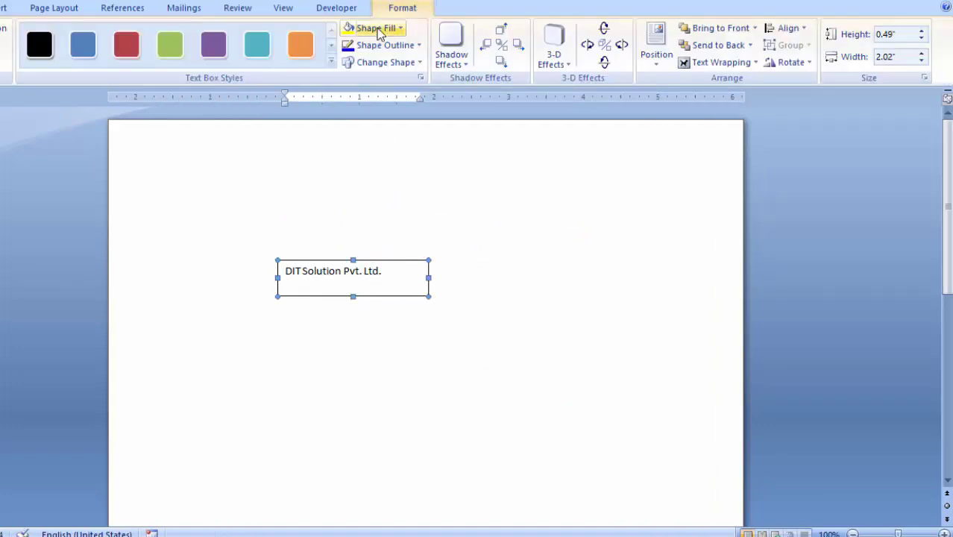
{"action": "left_click", "coordinate": [420, 45]}
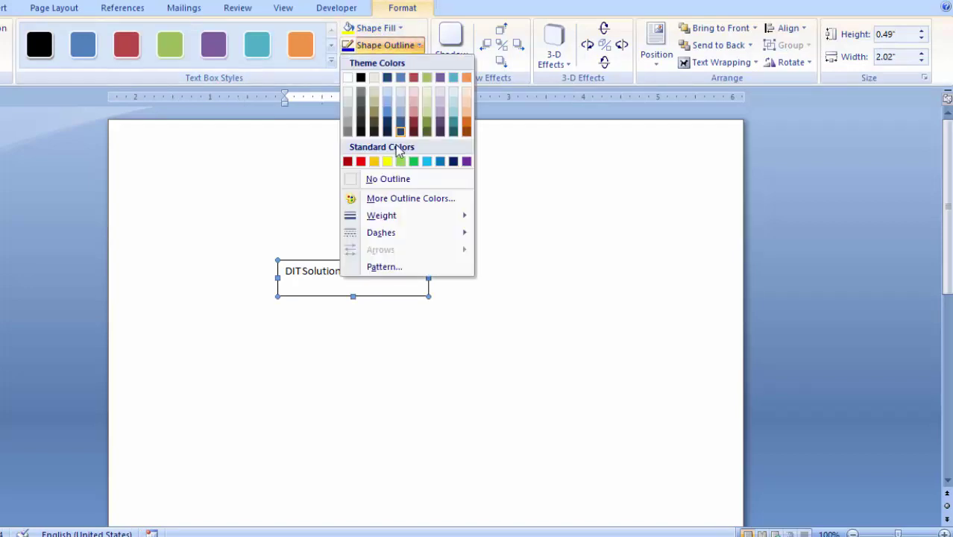
{"action": "left_click", "coordinate": [386, 180]}
{"action": "left_click", "coordinate": [468, 216]}
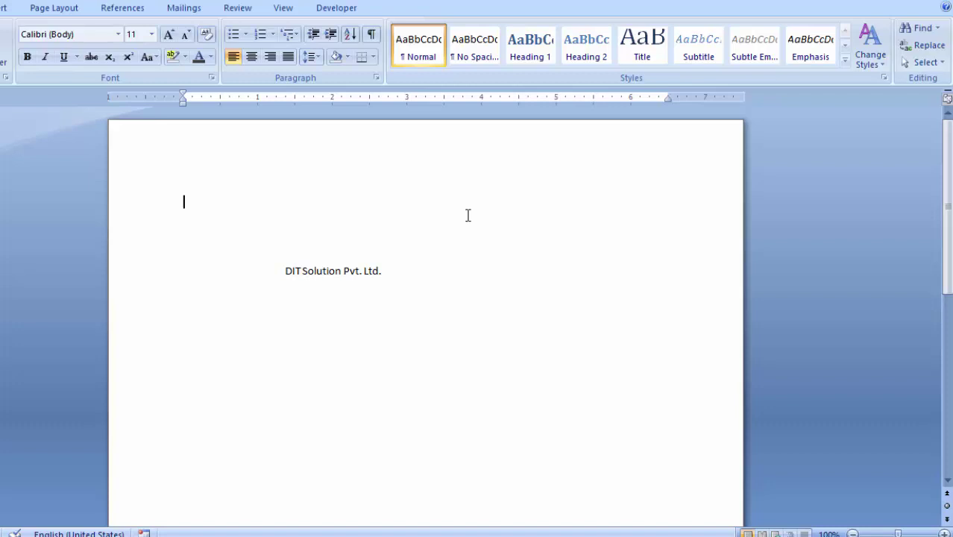
- Generate sample paragraphs with =rand() and move the text box over the last paragraph
{"action": "type", "text": "=rand"}
{"action": "type", "text": ")"}
{"action": "key", "text": "Return"}
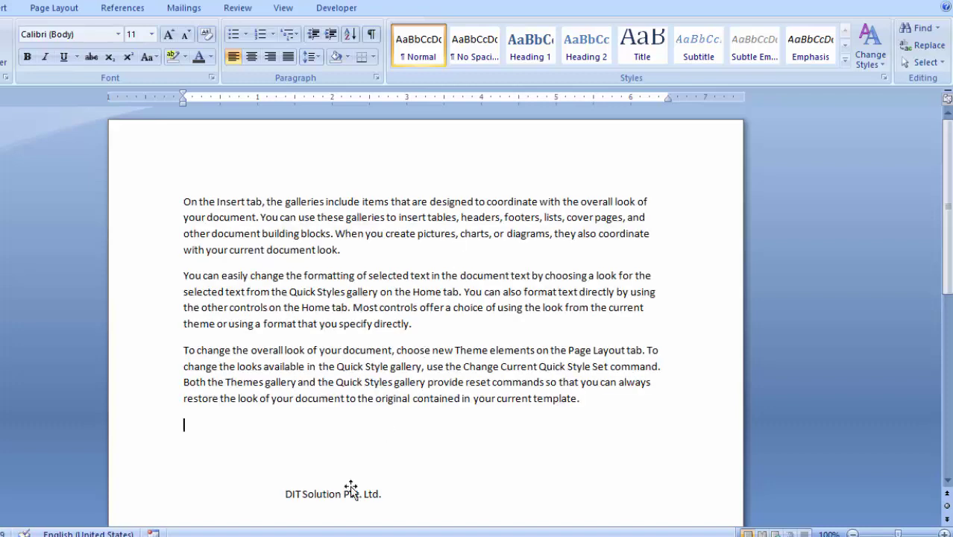
{"action": "left_click", "coordinate": [350, 488]}
{"action": "left_click_drag", "start_coordinate": [362, 485], "coordinate": [434, 389]}
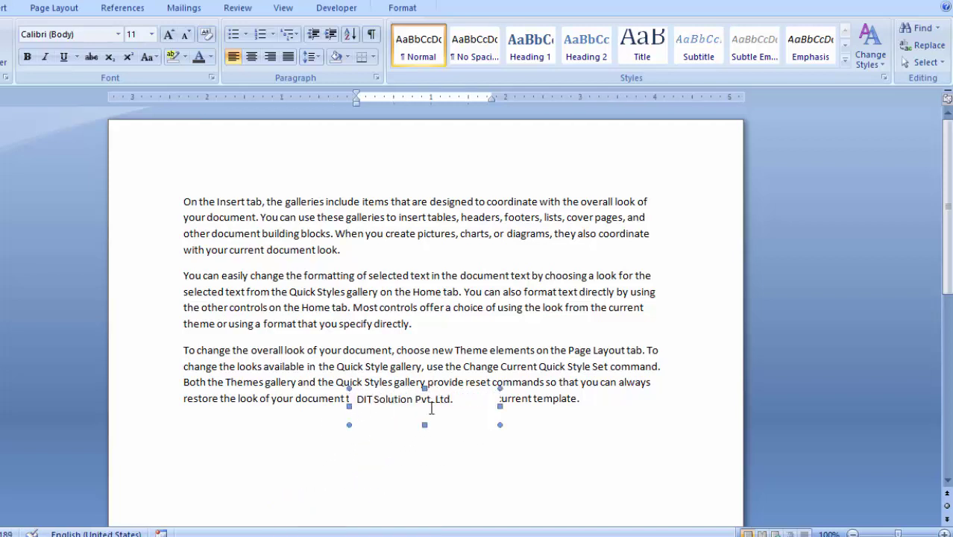
- Give the text box No Fill and place it between paragraphs 1 and 2
{"action": "left_click", "coordinate": [402, 8]}
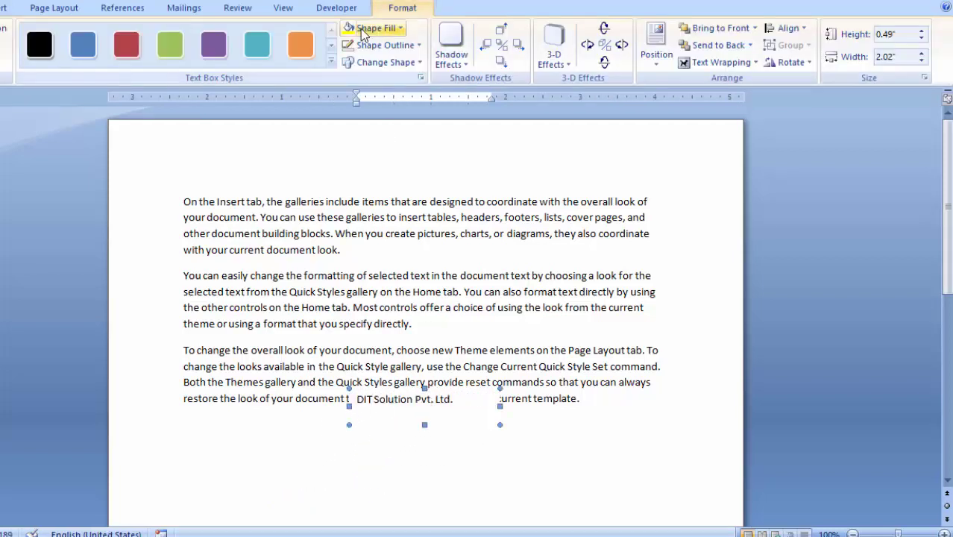
{"action": "left_click", "coordinate": [401, 30]}
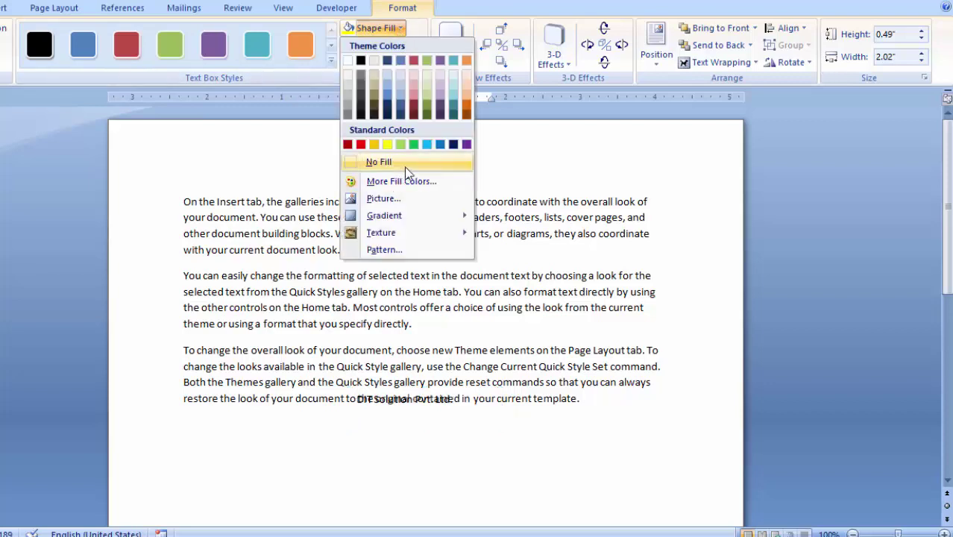
{"action": "left_click", "coordinate": [377, 160]}
{"action": "left_click_drag", "start_coordinate": [438, 389], "coordinate": [482, 325]}
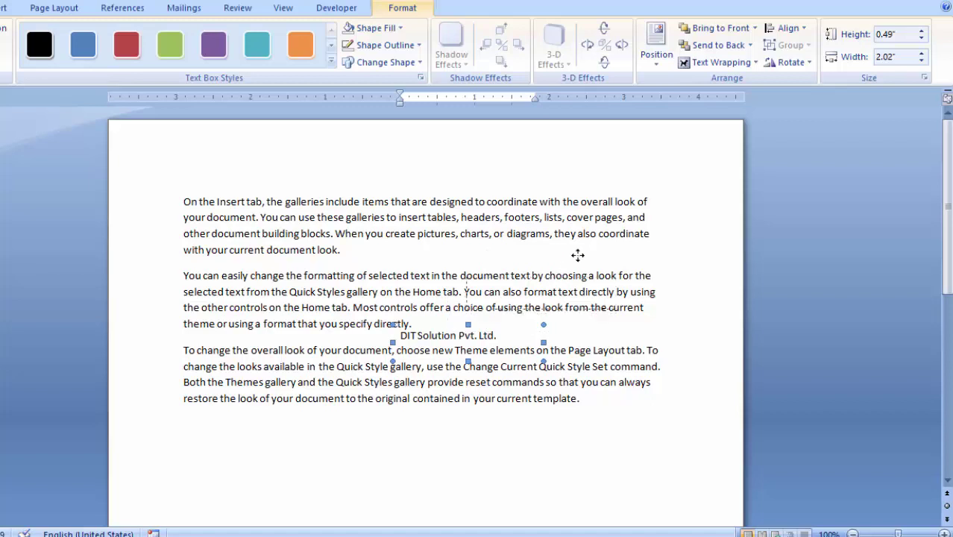
{"action": "mouse_move", "coordinate": [562, 277]}
{"action": "left_mouse_down"}
{"action": "mouse_move", "coordinate": [580, 252]}
{"action": "mouse_move", "coordinate": [394, 438]}
{"action": "mouse_move", "coordinate": [381, 431]}
{"action": "left_mouse_up"}
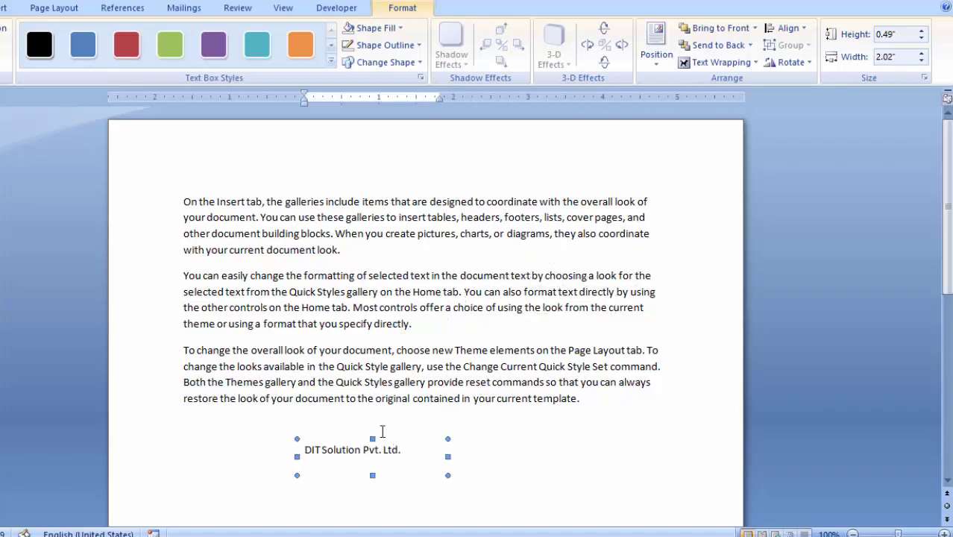
{"action": "left_click", "coordinate": [259, 419]}
- Delete the text box, then select all the document text and delete it
{"action": "left_click", "coordinate": [6, 9]}
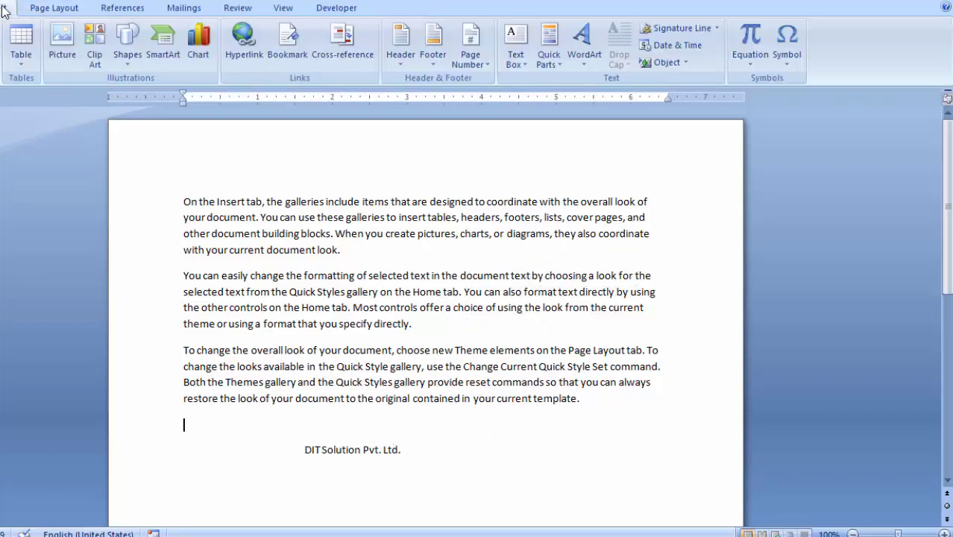
{"action": "left_click", "coordinate": [130, 64]}
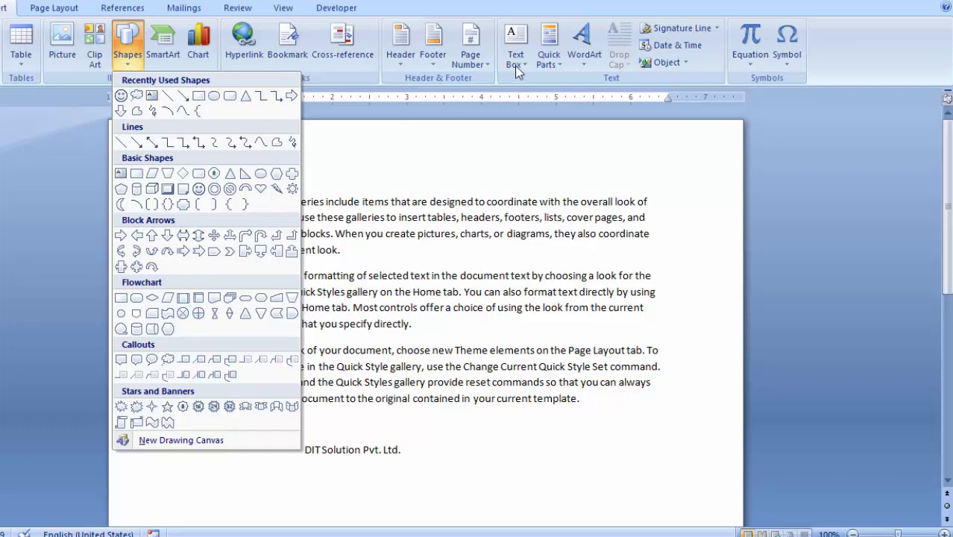
{"action": "left_click", "coordinate": [407, 471]}
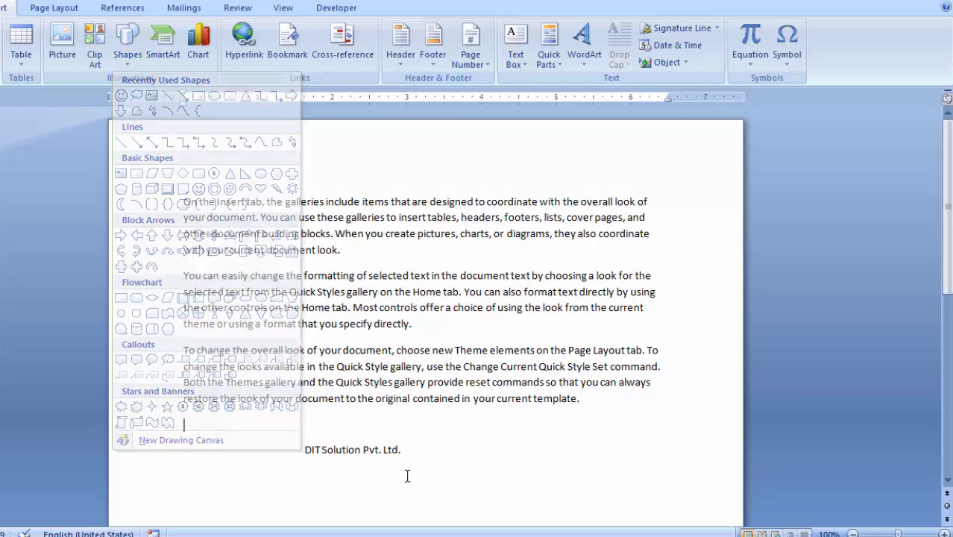
{"action": "left_click", "coordinate": [397, 436]}
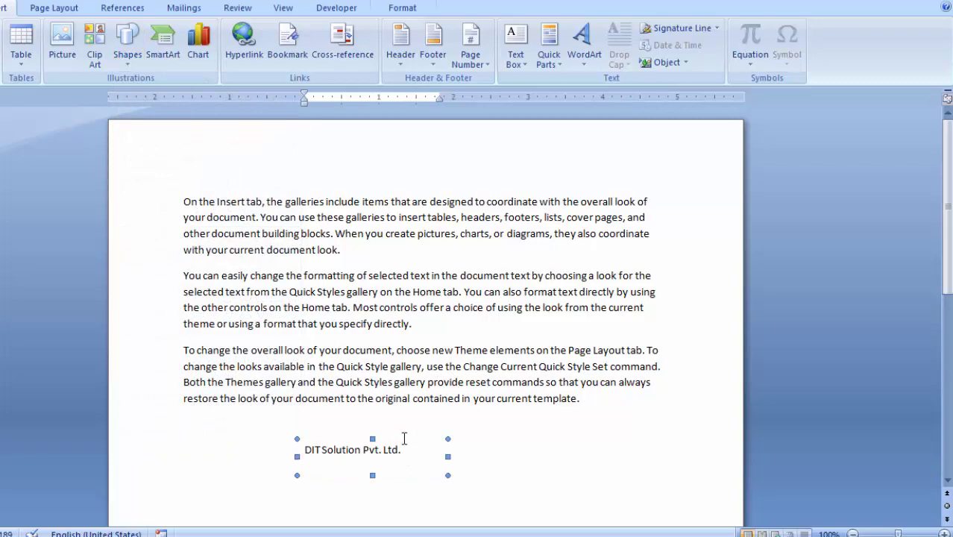
{"action": "key", "text": "Delete"}
{"action": "key", "text": "ctrl+a"}
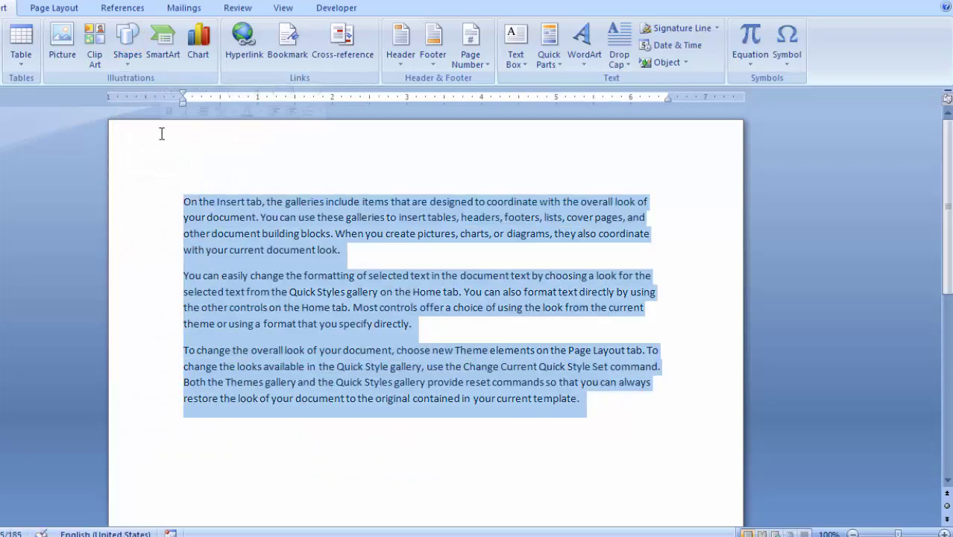
{"action": "key", "text": "Delete"}
- Choose Text Cycle from the SmartArt Cycle category and insert it
{"action": "left_click", "coordinate": [163, 41]}
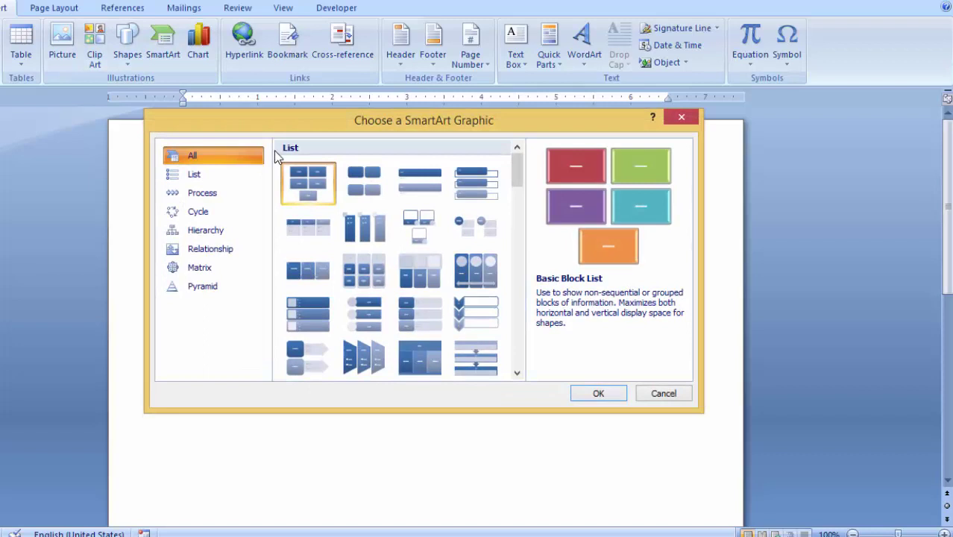
{"action": "left_click", "coordinate": [195, 174]}
{"action": "left_click", "coordinate": [202, 214]}
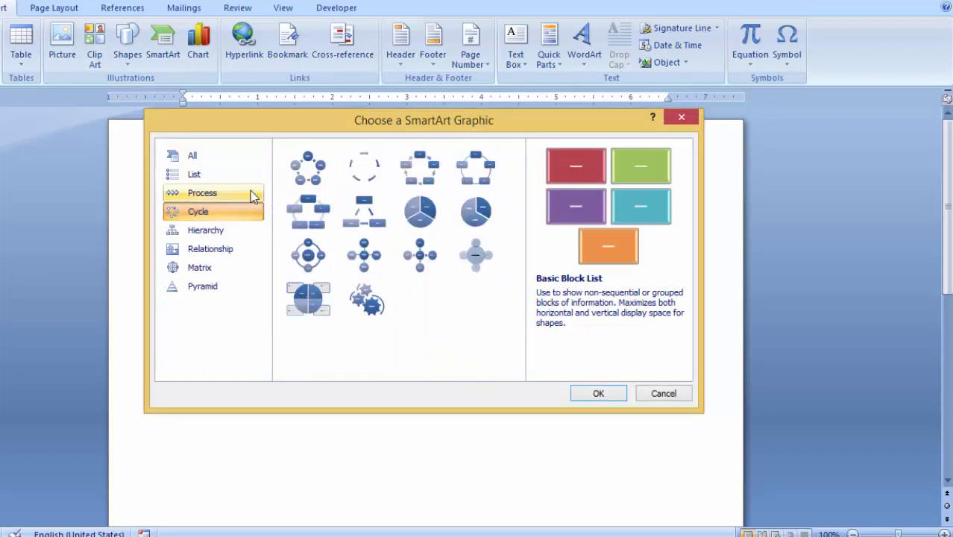
{"action": "left_click", "coordinate": [357, 166]}
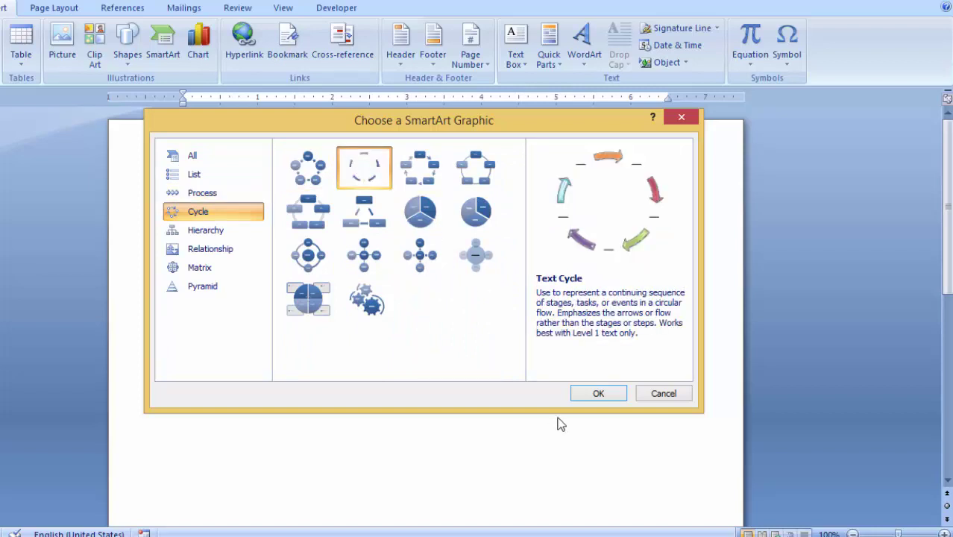
{"action": "left_click", "coordinate": [601, 392]}
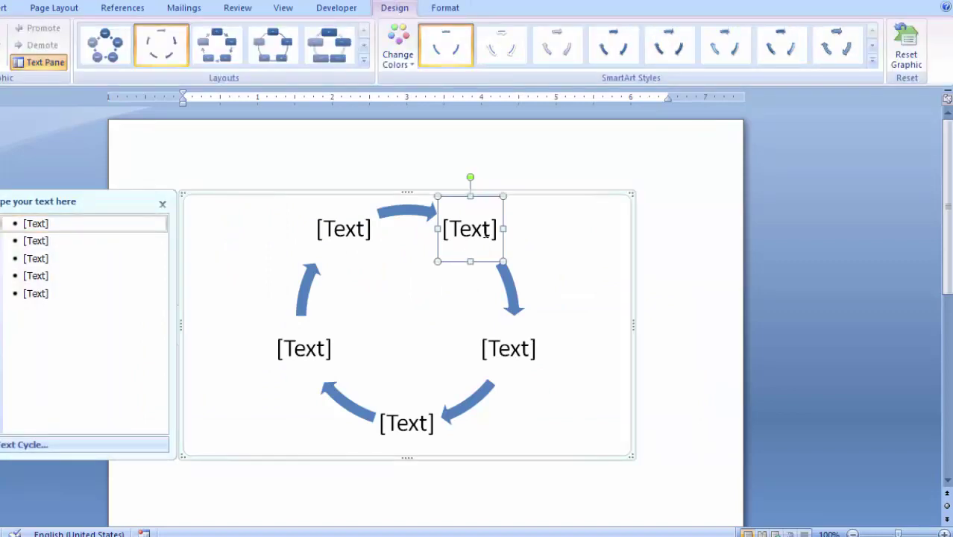
- Label the three cycle shapes lion, goat and grass
{"action": "left_click", "coordinate": [485, 232]}
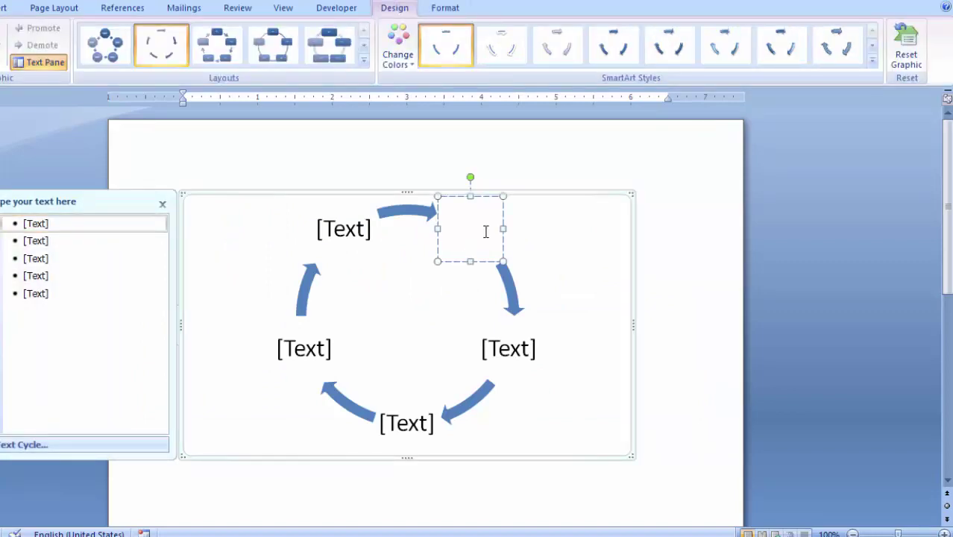
{"action": "type", "text": "lion"}
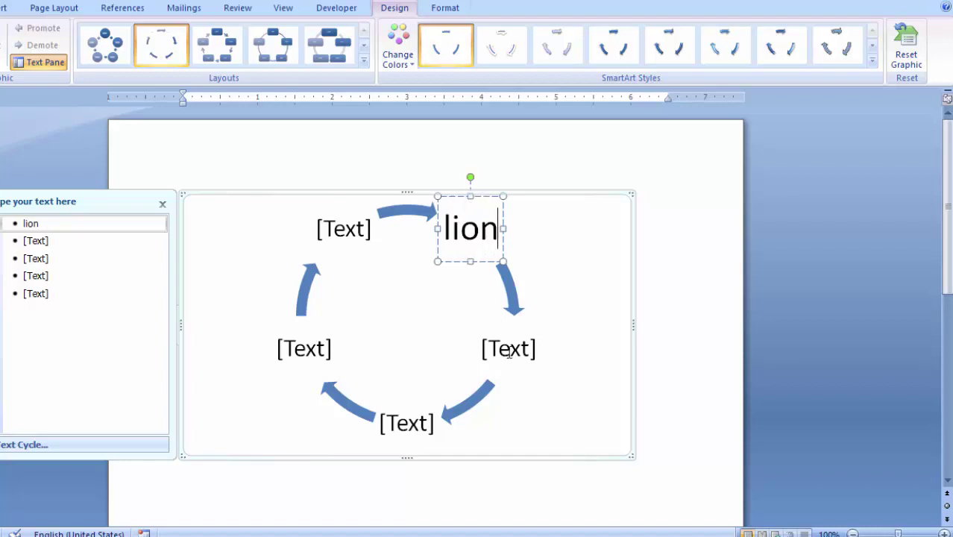
{"action": "left_click", "coordinate": [509, 352]}
{"action": "type", "text": "goat"}
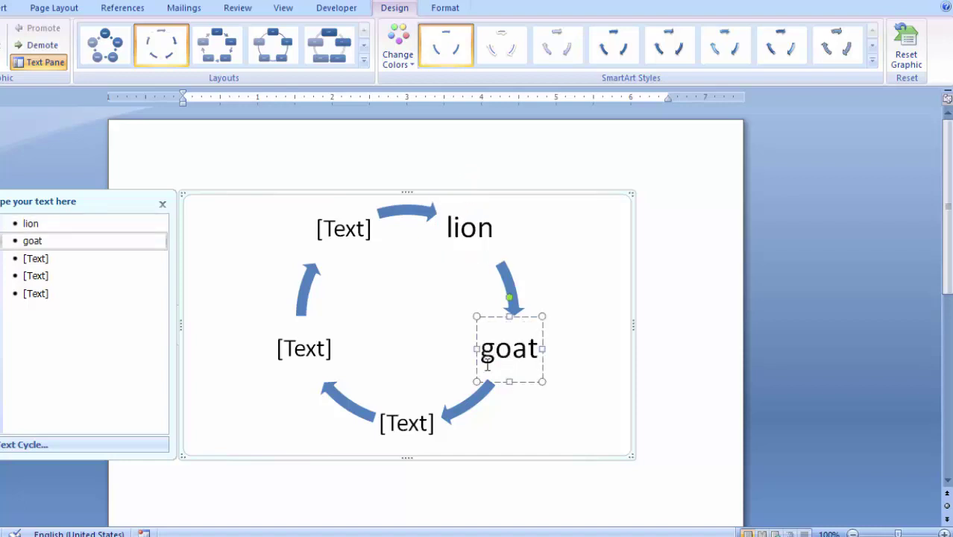
{"action": "left_click", "coordinate": [406, 417]}
{"action": "type", "text": "gra"}
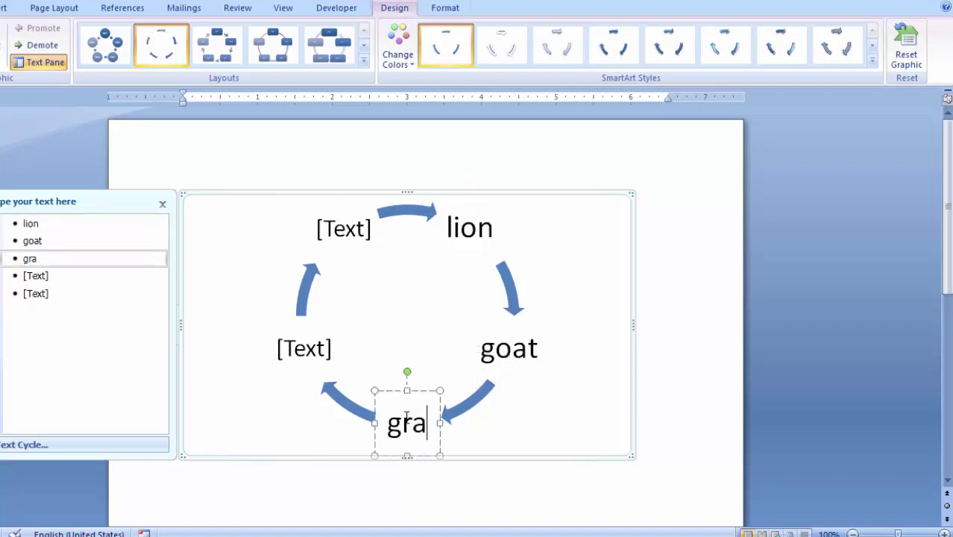
{"action": "type", "text": "ss"}
- Delete the two empty cycle shapes, then try Right to Left and undo it
{"action": "left_click", "coordinate": [325, 348]}
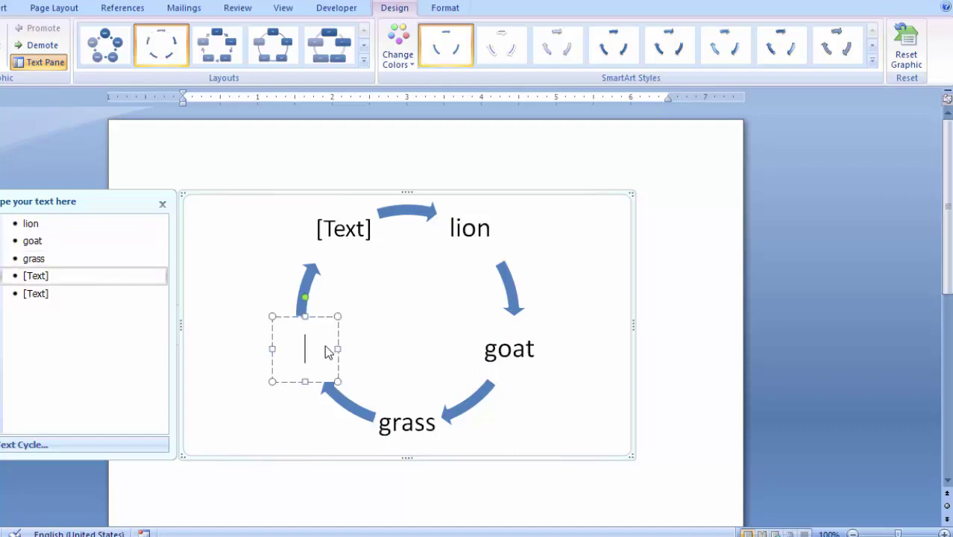
{"action": "left_click", "coordinate": [325, 315]}
{"action": "key", "text": "Delete"}
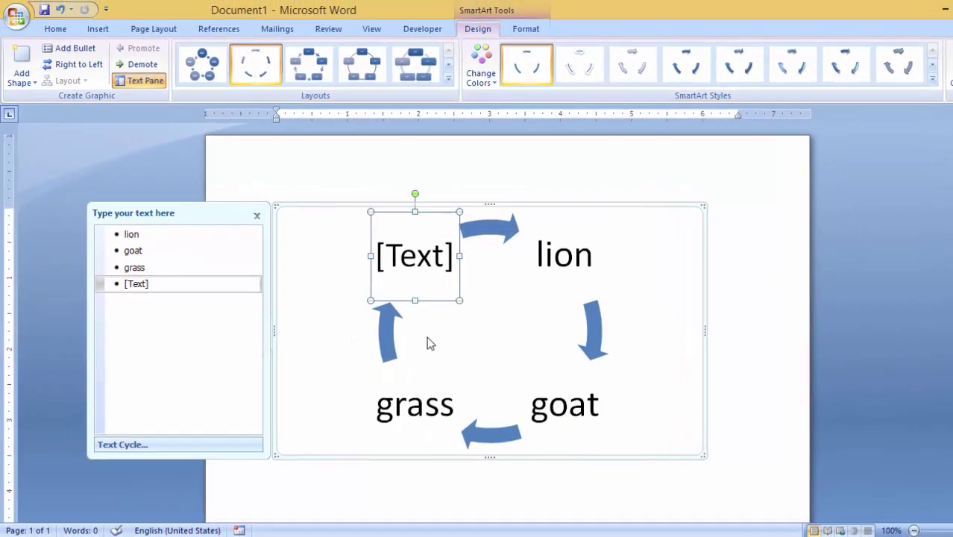
{"action": "key", "text": "Delete"}
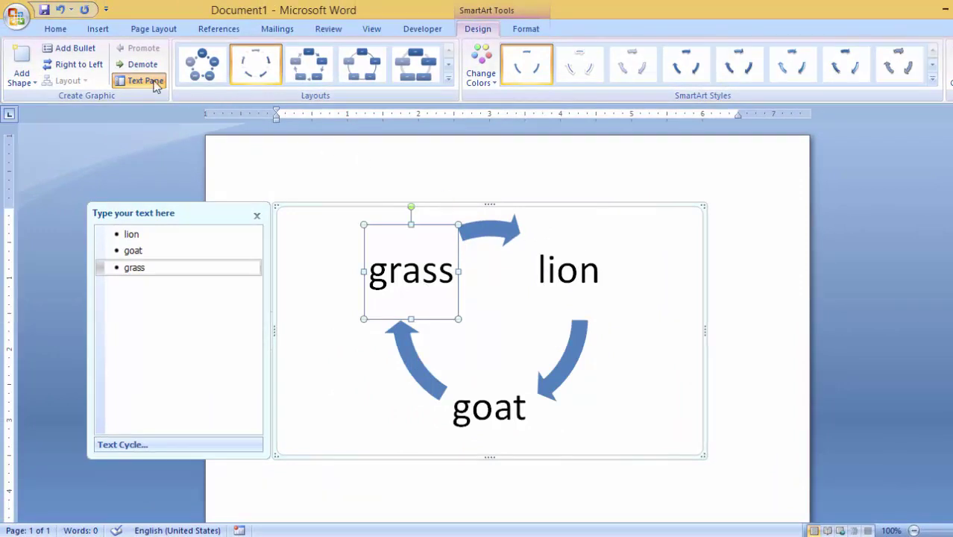
{"action": "left_click", "coordinate": [90, 70]}
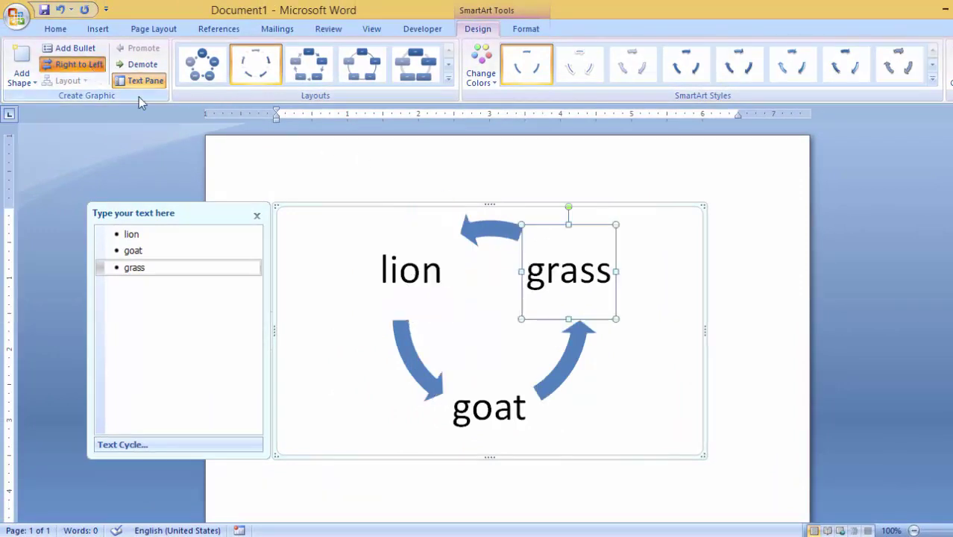
{"action": "key", "text": "ctrl+z"}
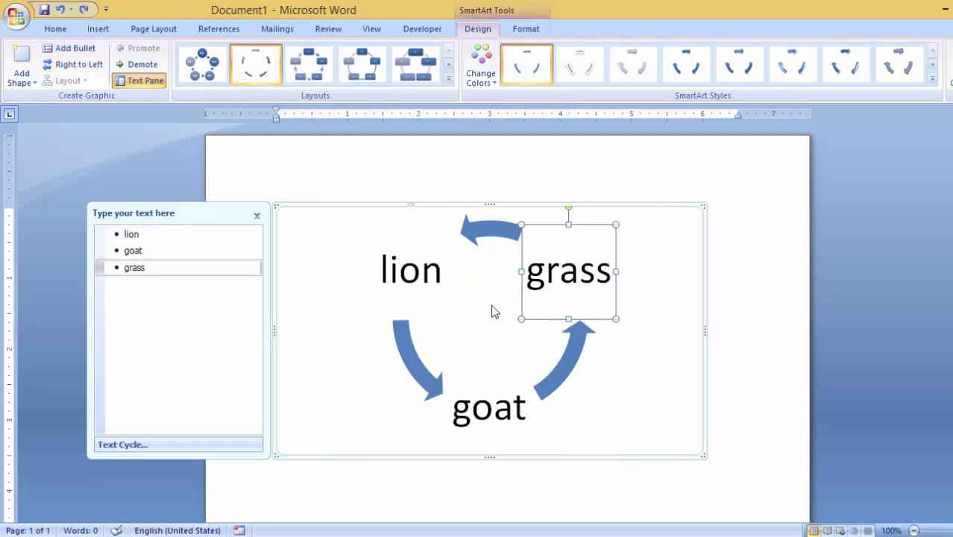
{"action": "left_click", "coordinate": [599, 213]}
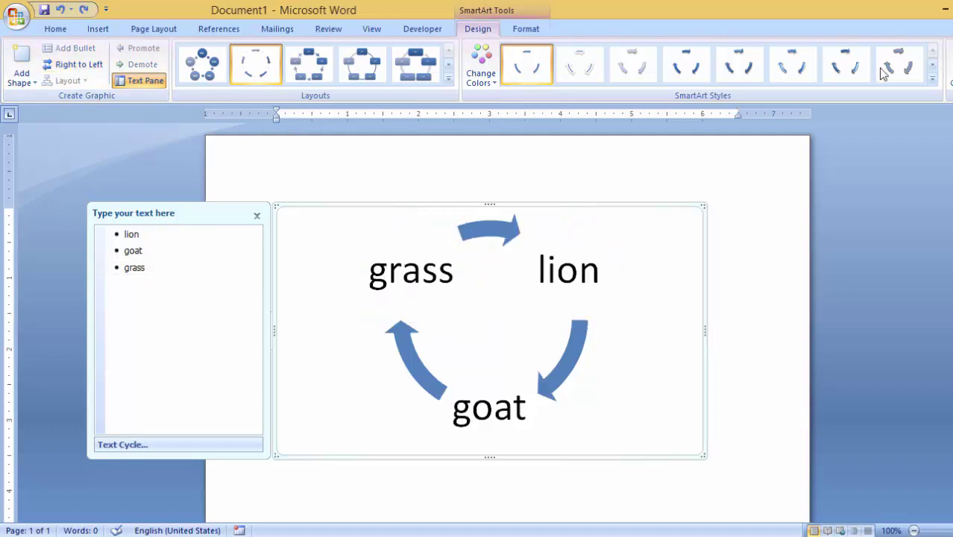
{"action": "left_click", "coordinate": [932, 78]}
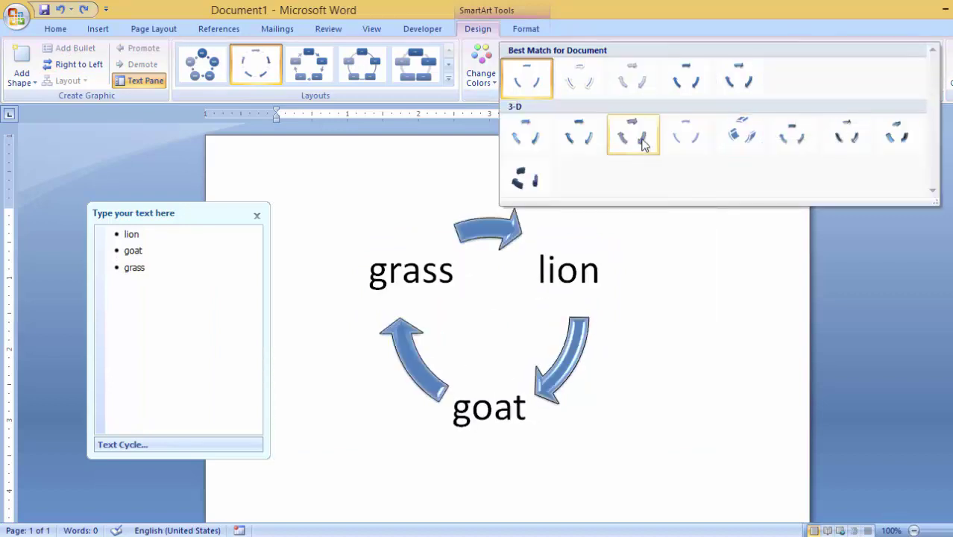
{"action": "left_click", "coordinate": [485, 75]}
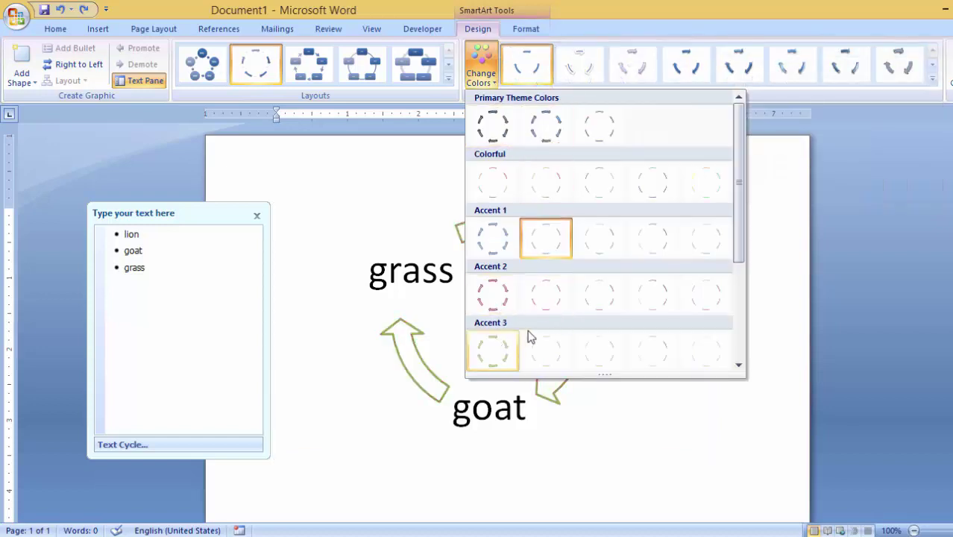
{"action": "left_click", "coordinate": [382, 302]}
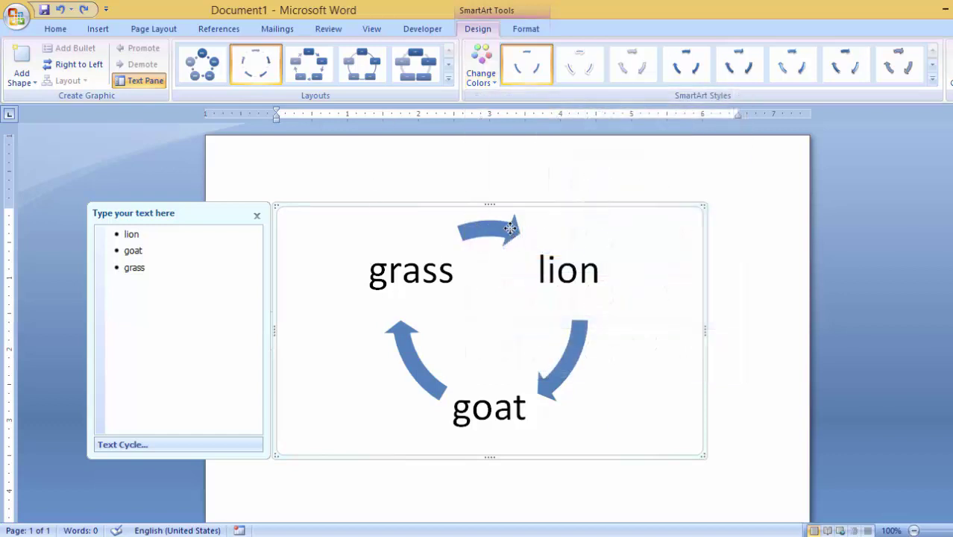
{"action": "left_click", "coordinate": [502, 224]}
- Add an empty shape after goat, then delete the whole cycle diagram
{"action": "left_click", "coordinate": [30, 82]}
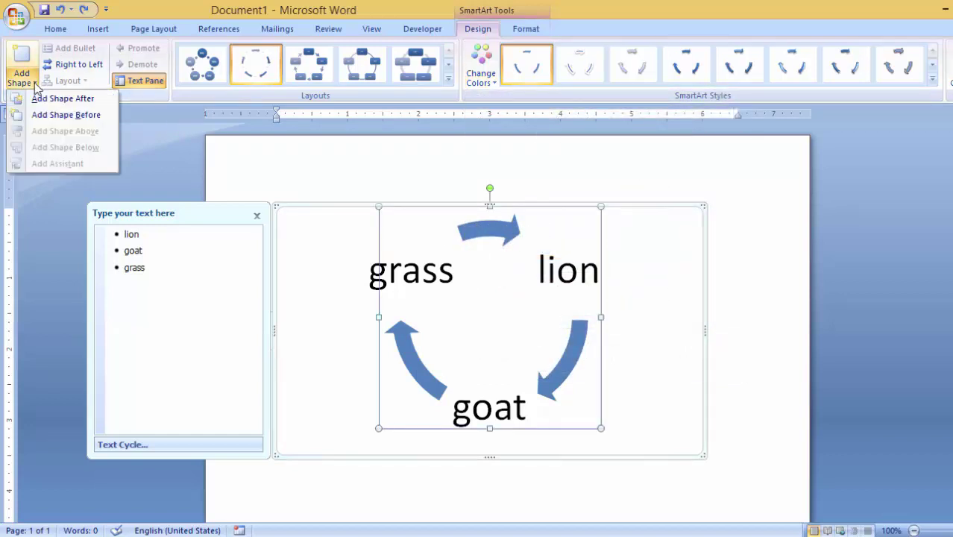
{"action": "left_click", "coordinate": [60, 115]}
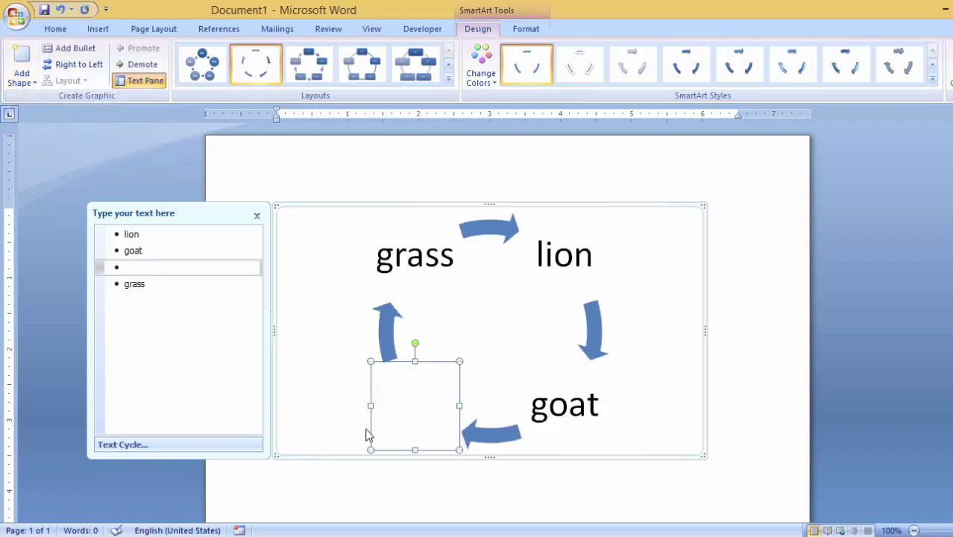
{"action": "key", "text": "Escape"}
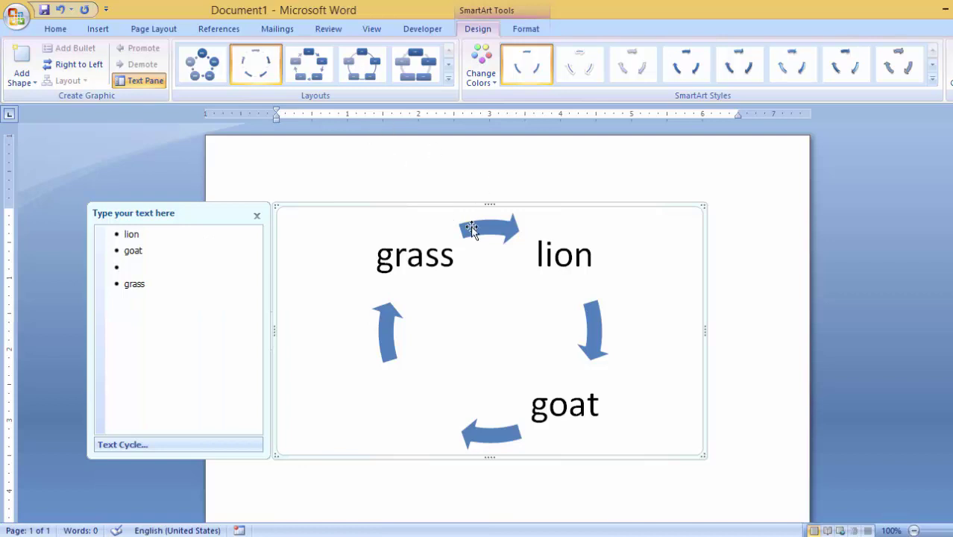
{"action": "key", "text": "Delete"}
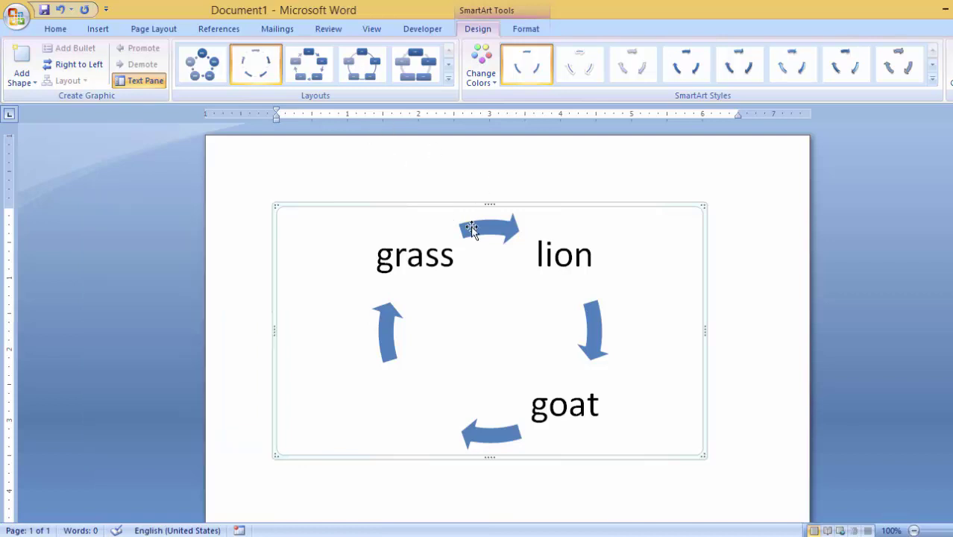
- Insert an Organization Chart SmartArt from the Hierarchy category
{"action": "left_click", "coordinate": [97, 28]}
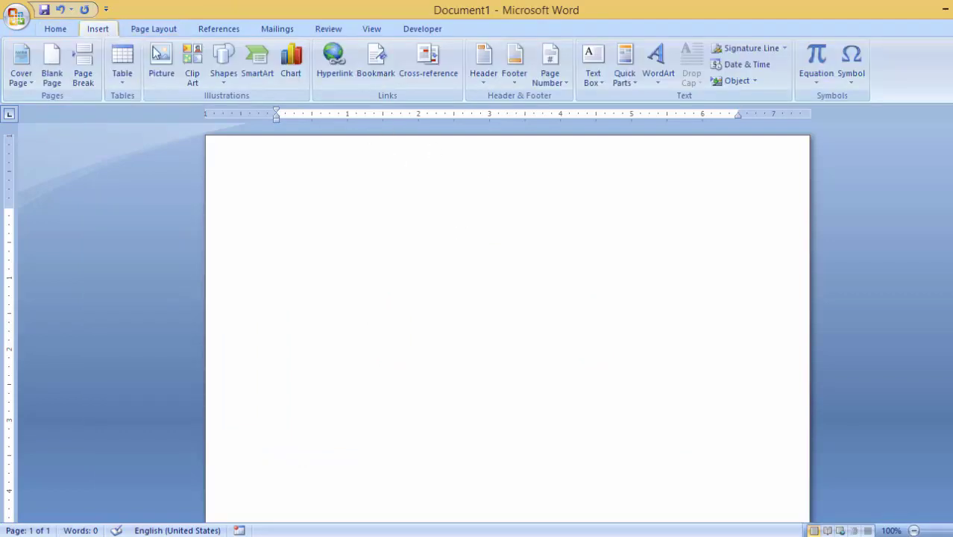
{"action": "left_click", "coordinate": [258, 74]}
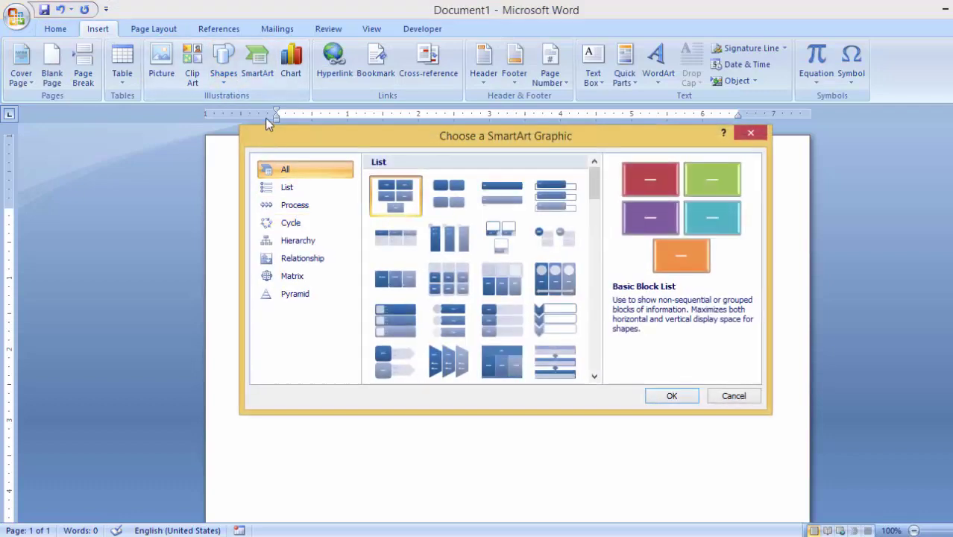
{"action": "left_click", "coordinate": [316, 240]}
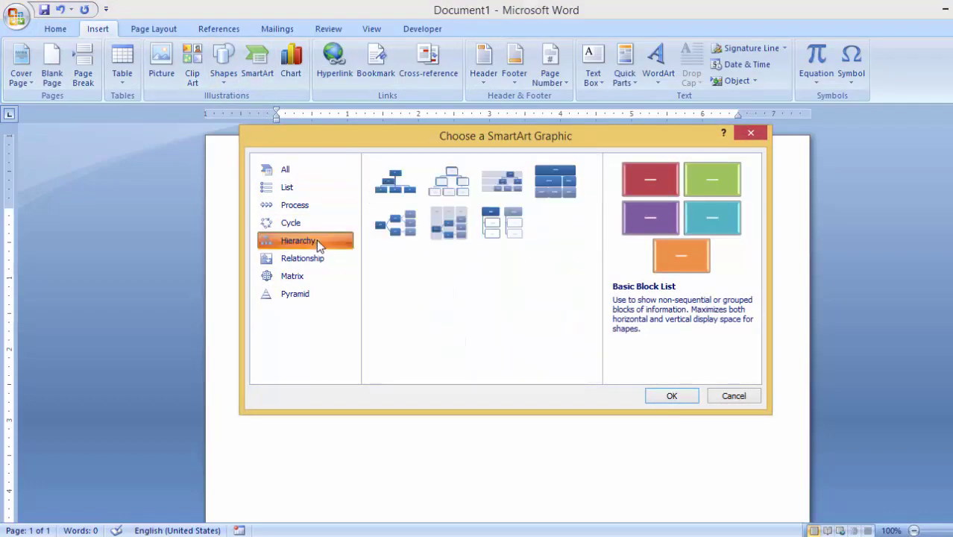
{"action": "left_click", "coordinate": [439, 196]}
{"action": "left_click", "coordinate": [395, 181]}
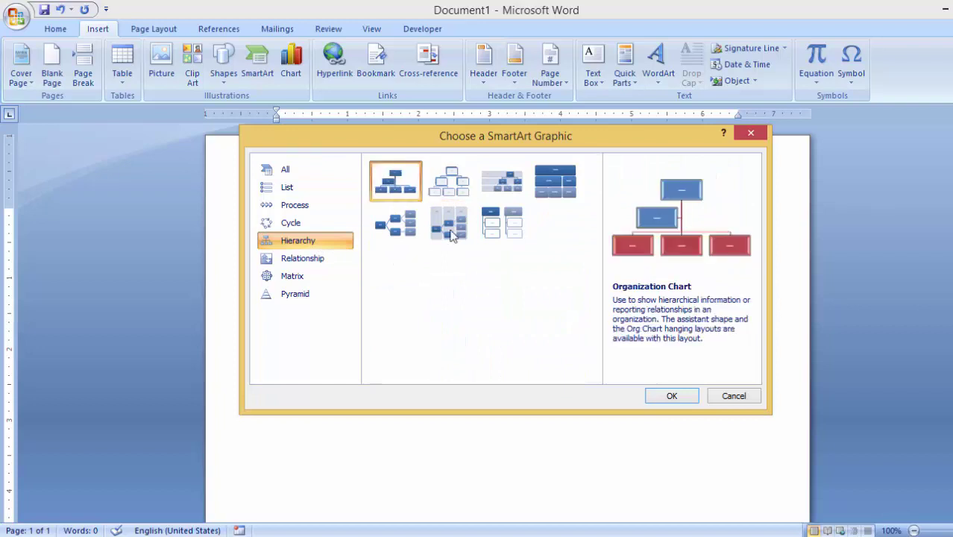
{"action": "left_click", "coordinate": [671, 395]}
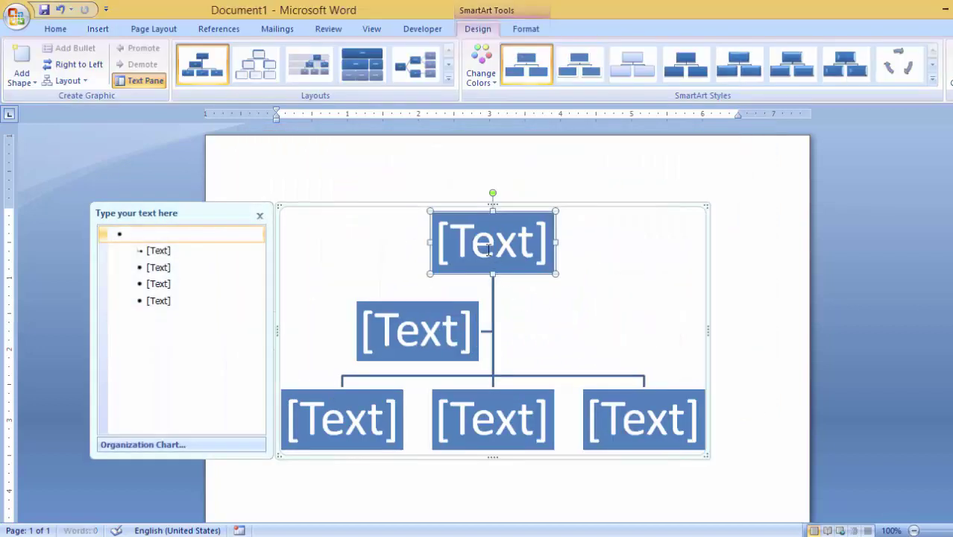
- Label the top, assistant and first bottom boxes Chief, vice-Chief and Teacher
{"action": "left_click", "coordinate": [488, 250]}
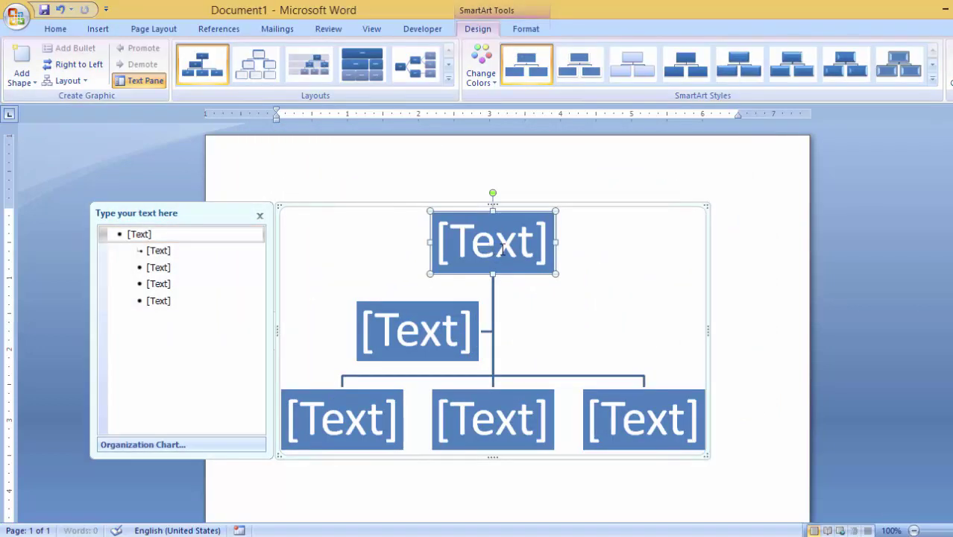
{"action": "type", "text": "Ch"}
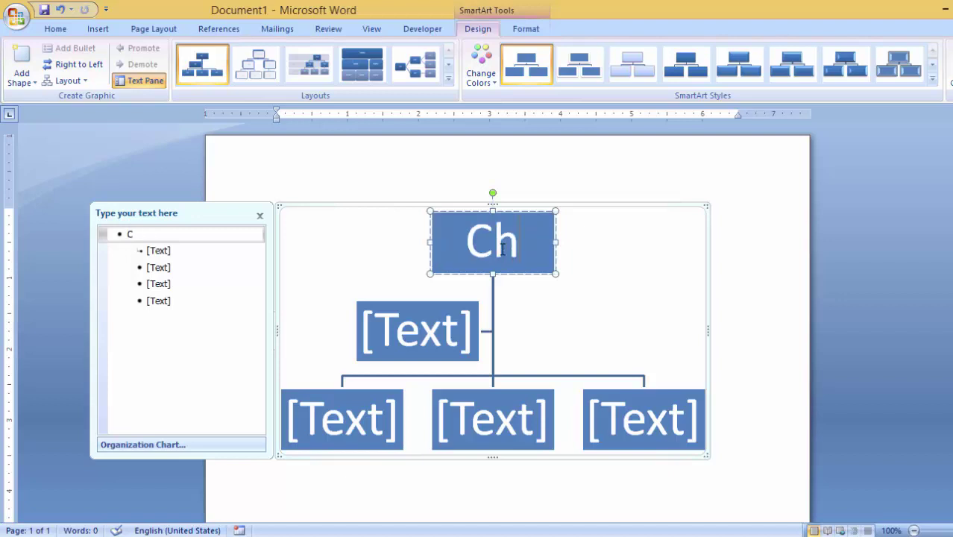
{"action": "type", "text": "ief"}
{"action": "left_click", "coordinate": [421, 330]}
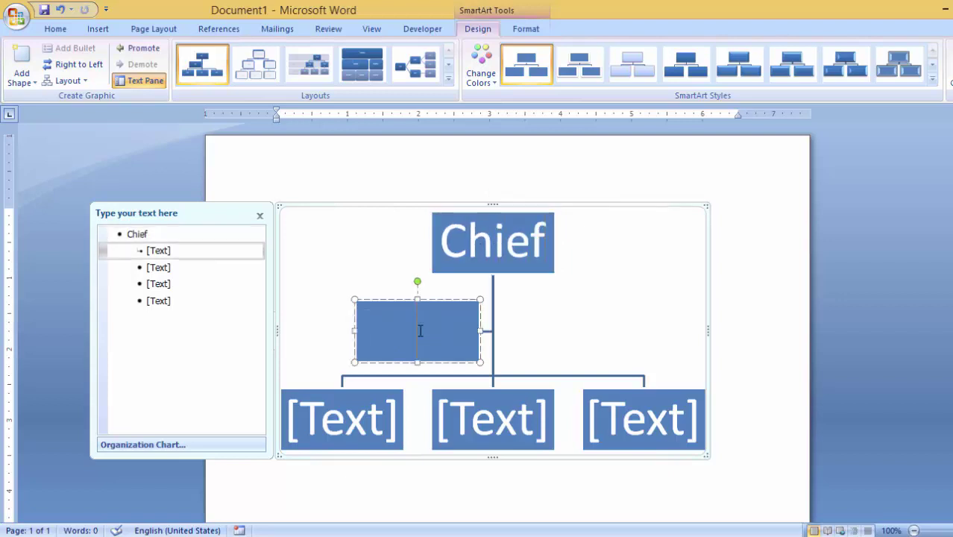
{"action": "type", "text": "vic"}
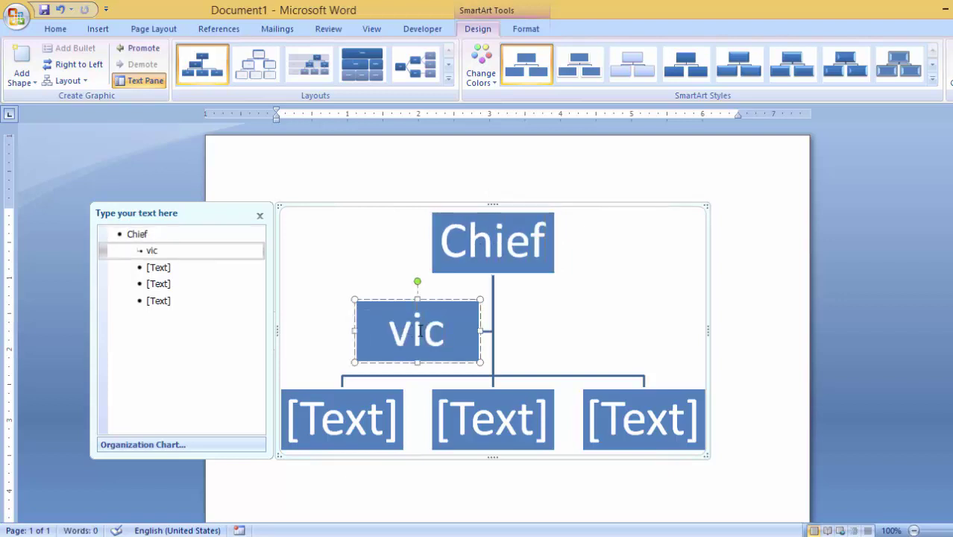
{"action": "type", "text": "e-"}
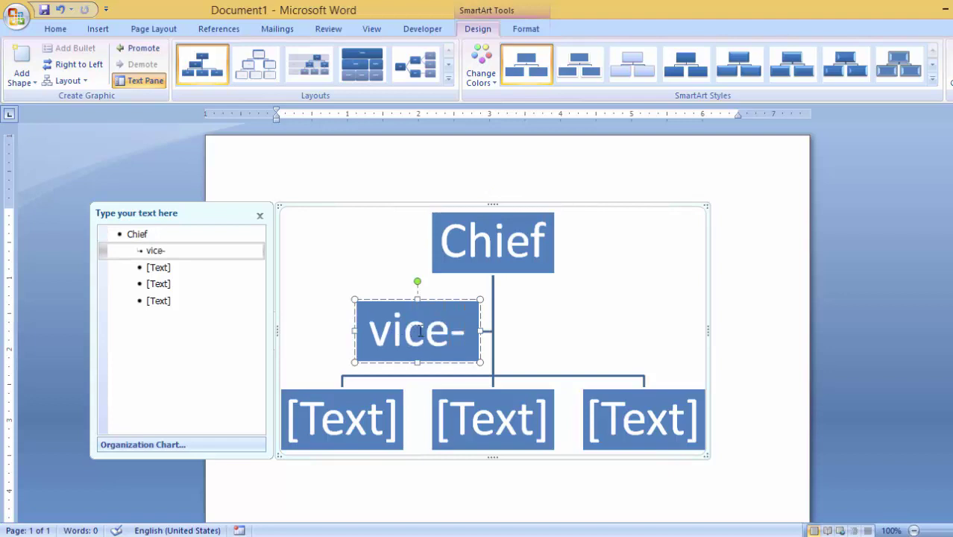
{"action": "type", "text": "Chie"}
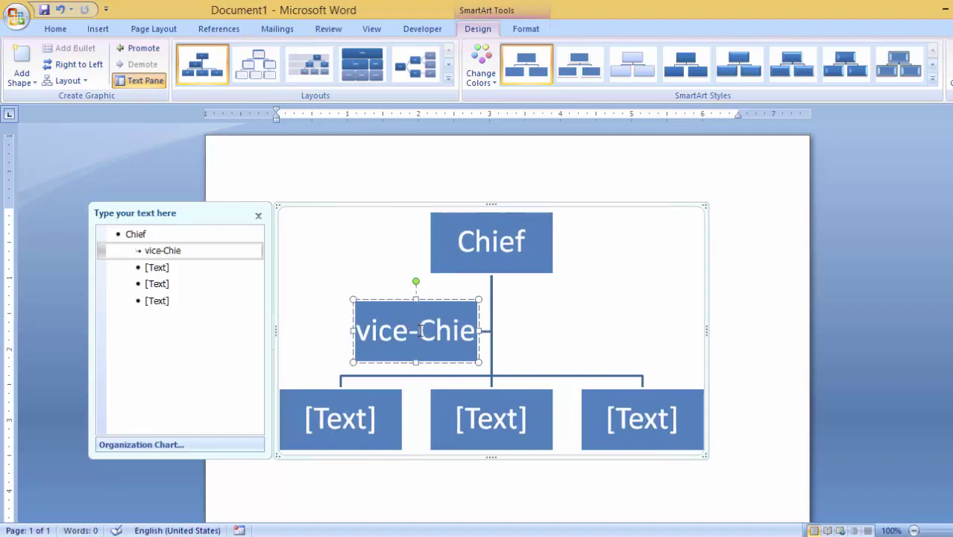
{"action": "type", "text": "f"}
{"action": "left_click", "coordinate": [354, 427]}
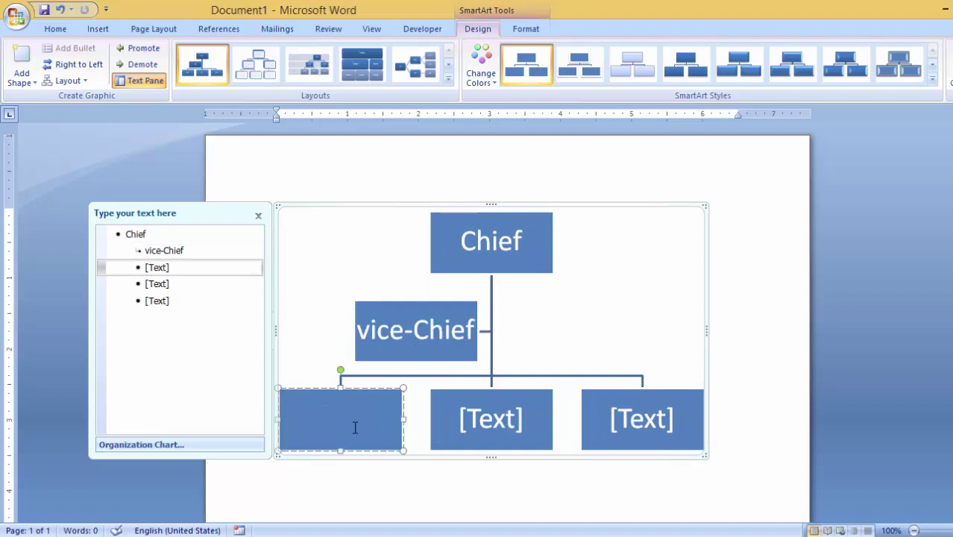
{"action": "type", "text": "Te"}
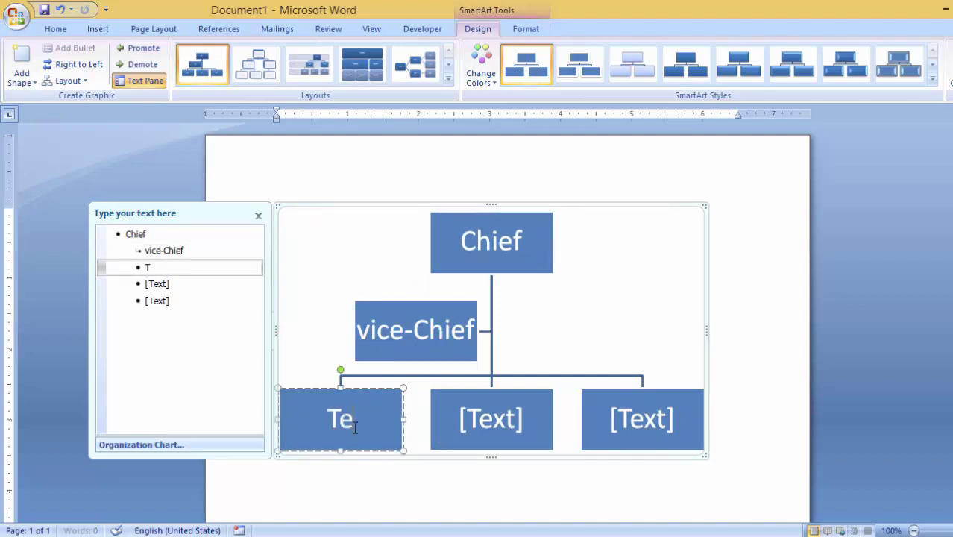
{"action": "type", "text": "acher"}
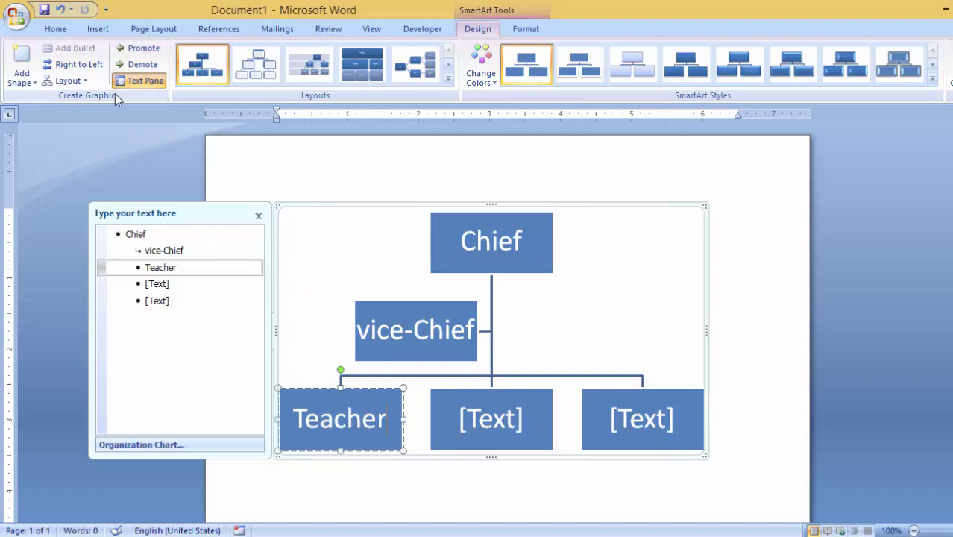
- Add a shape below Teacher, undo it, and browse layouts without changing the layout
{"action": "left_click", "coordinate": [29, 83]}
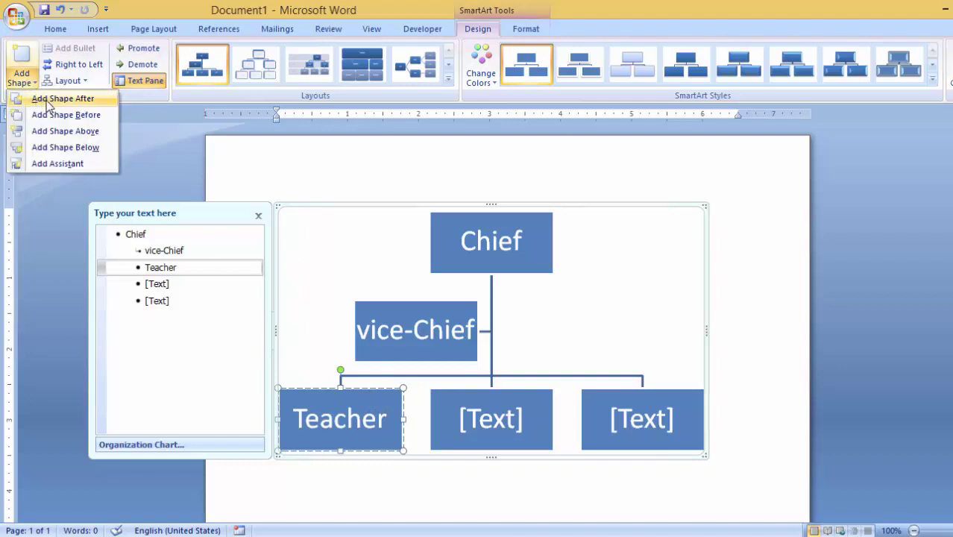
{"action": "left_click", "coordinate": [65, 164]}
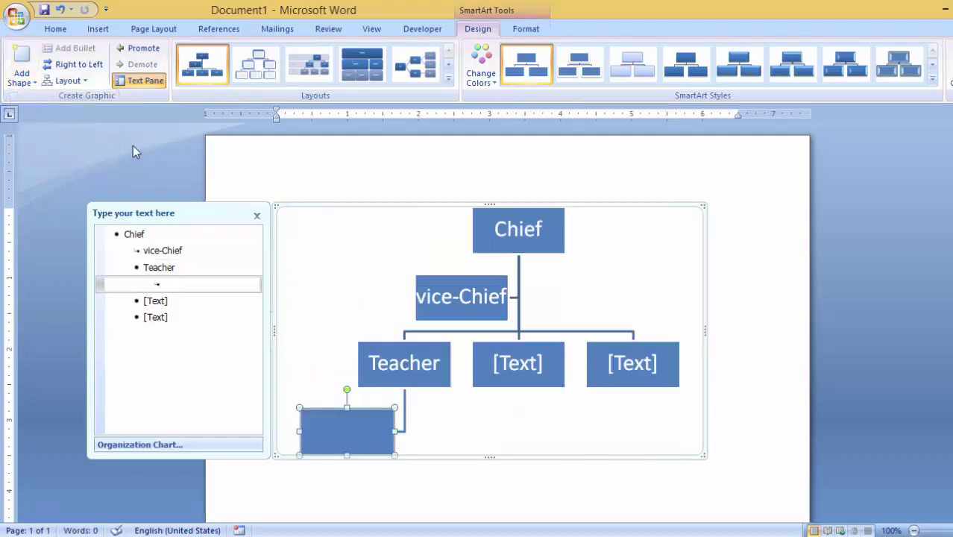
{"action": "key", "text": "ctrl+z"}
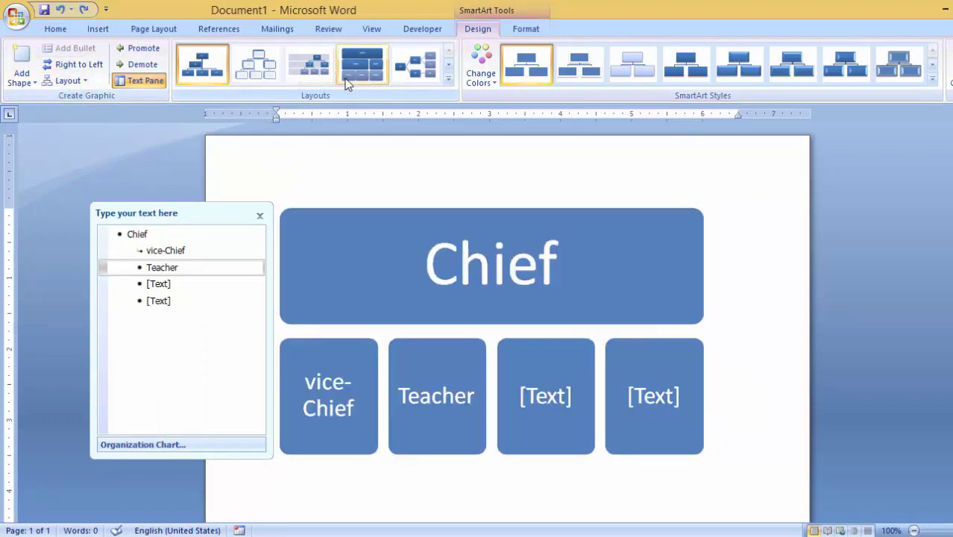
{"action": "left_click", "coordinate": [449, 78]}
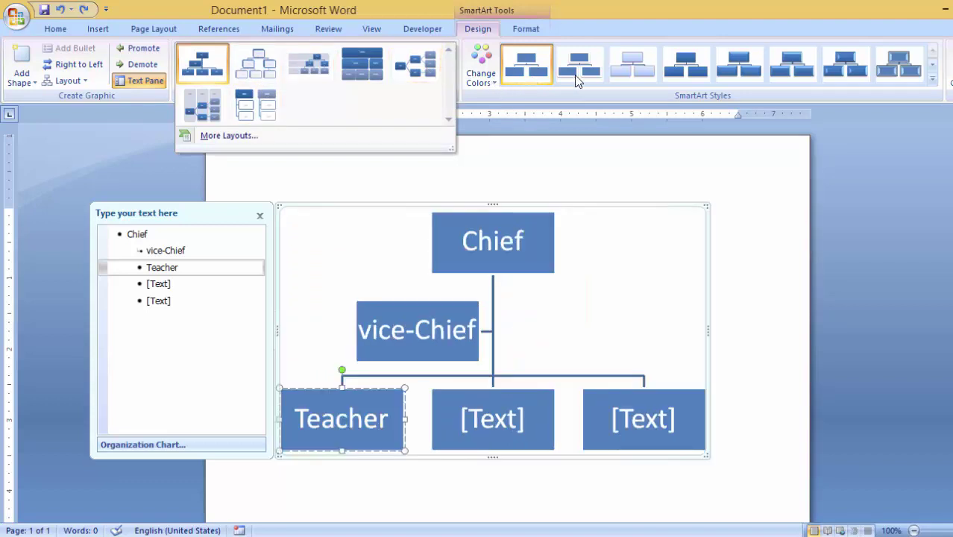
{"action": "left_click", "coordinate": [533, 77]}
- Select the whole organization chart and delete it
{"action": "left_click", "coordinate": [650, 73]}
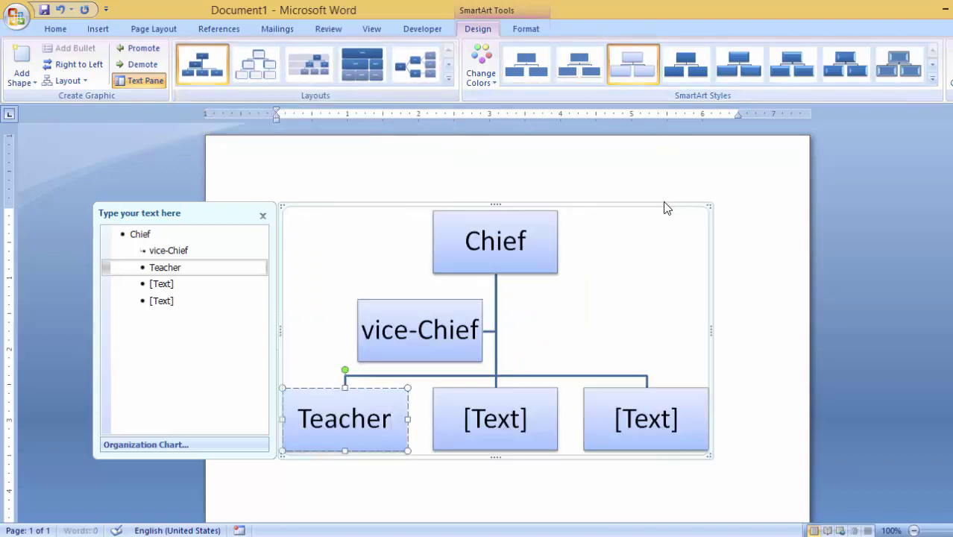
{"action": "left_click", "coordinate": [663, 204]}
{"action": "key", "text": "Delete"}
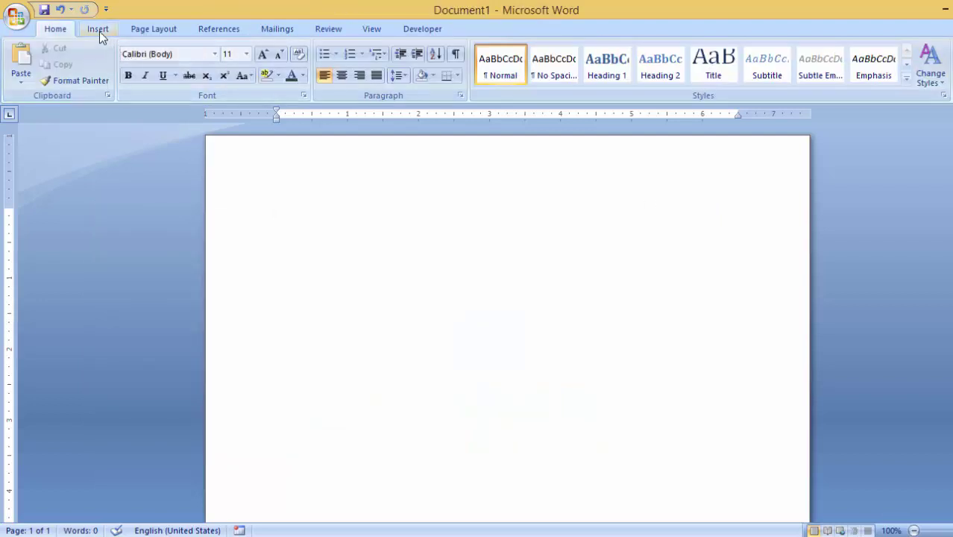
- Insert the default Clustered Column chart from the Insert Chart dialog
{"action": "left_click", "coordinate": [98, 30]}
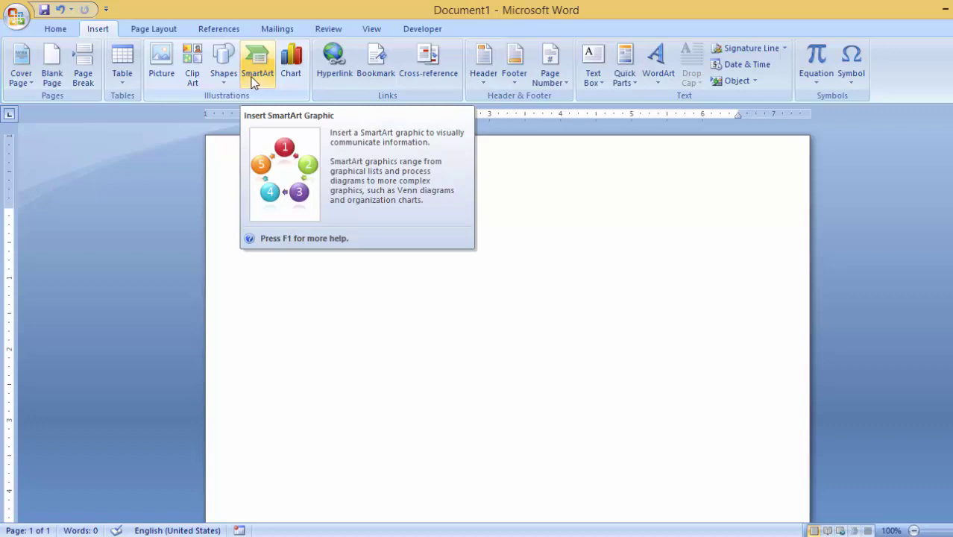
{"action": "left_click", "coordinate": [290, 77]}
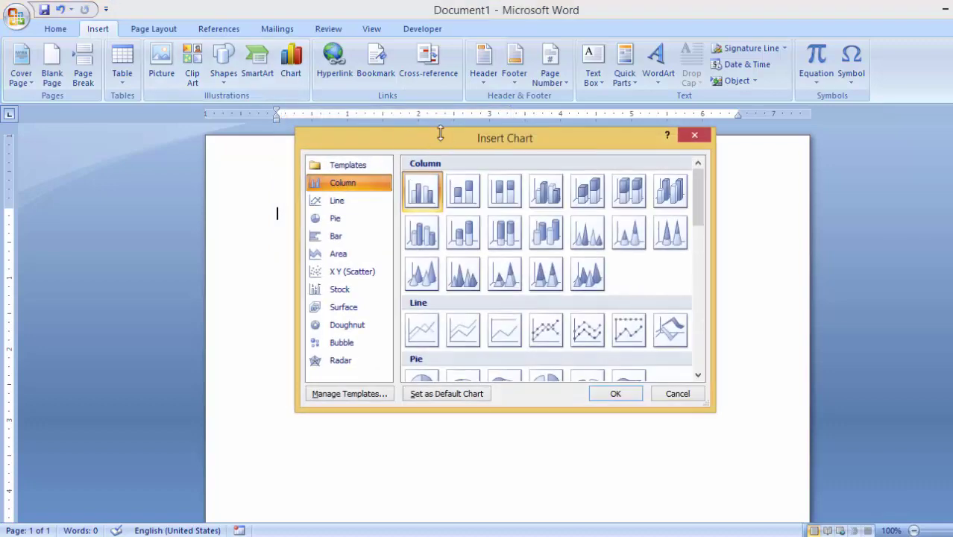
{"action": "left_click_drag", "start_coordinate": [448, 143], "coordinate": [452, 177]}
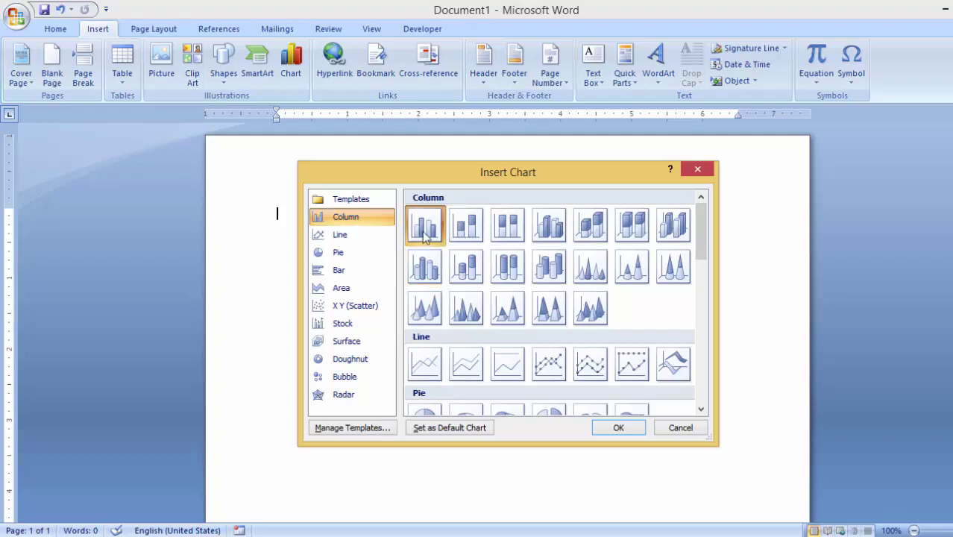
{"action": "left_click", "coordinate": [626, 430]}
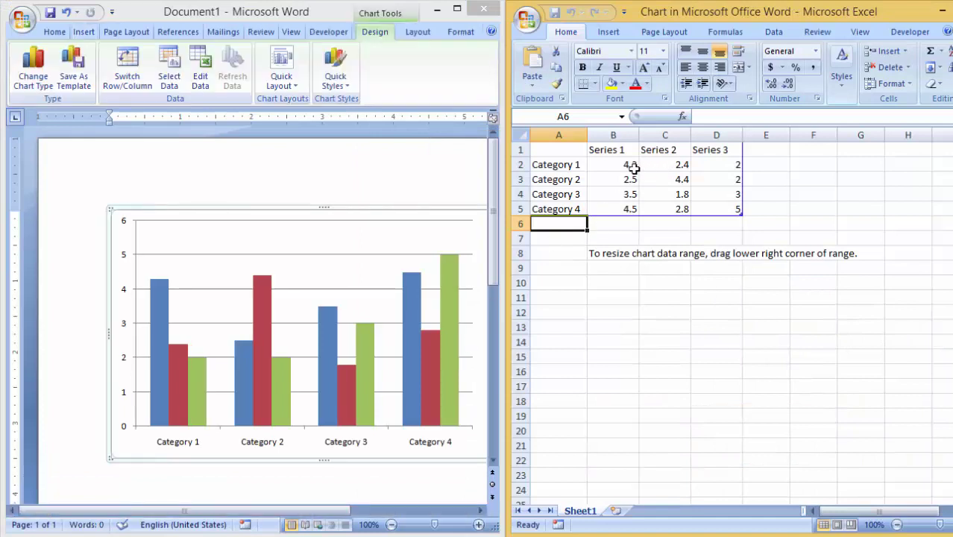
- Rename the series headings in B1:D1 to 2001, 2002 and 2003
{"action": "left_click", "coordinate": [579, 165]}
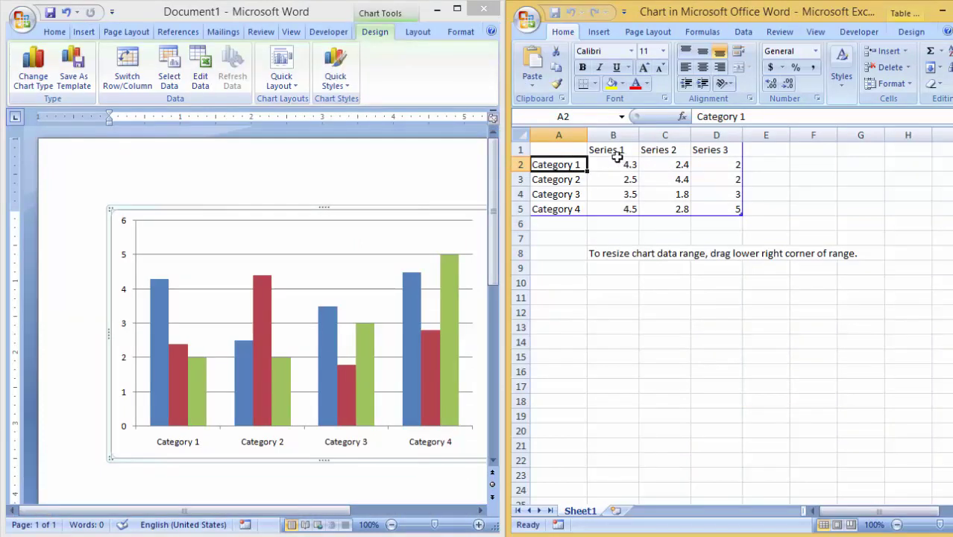
{"action": "left_click", "coordinate": [606, 150]}
{"action": "type", "text": "2001"}
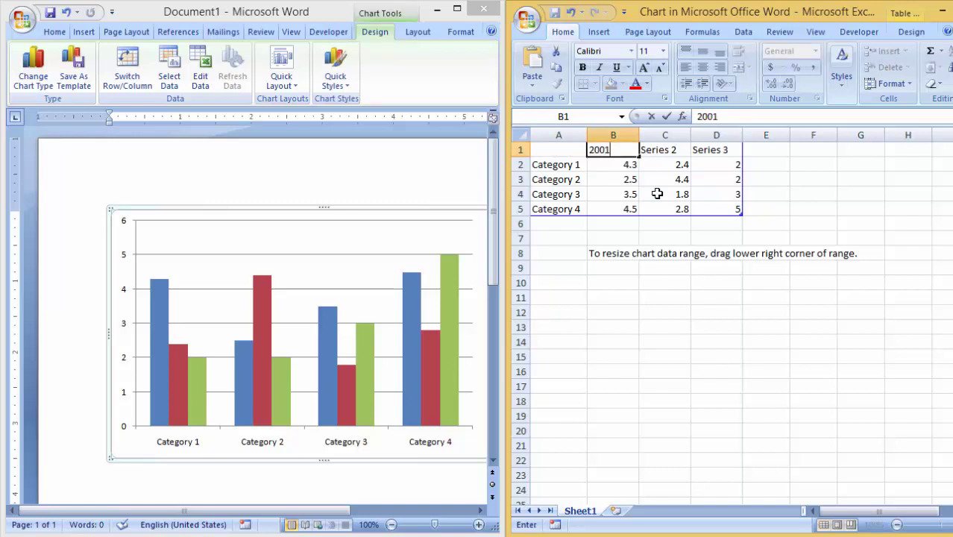
{"action": "left_click", "coordinate": [666, 153]}
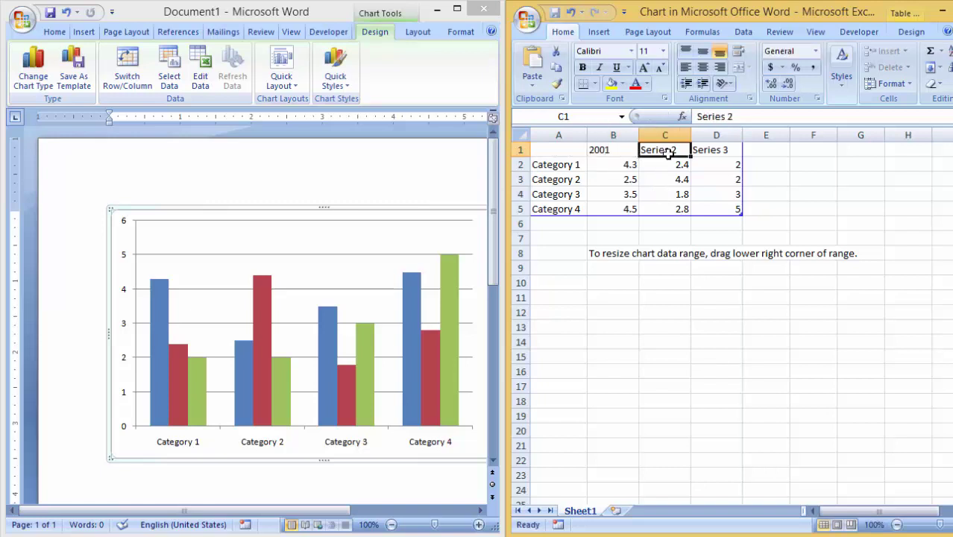
{"action": "type", "text": "2002"}
{"action": "left_click", "coordinate": [707, 150]}
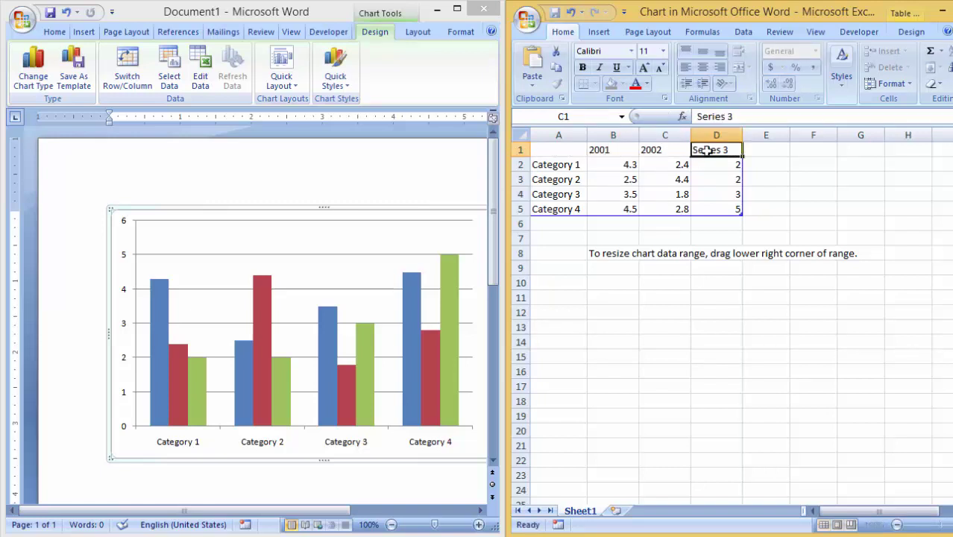
{"action": "type", "text": "200"}
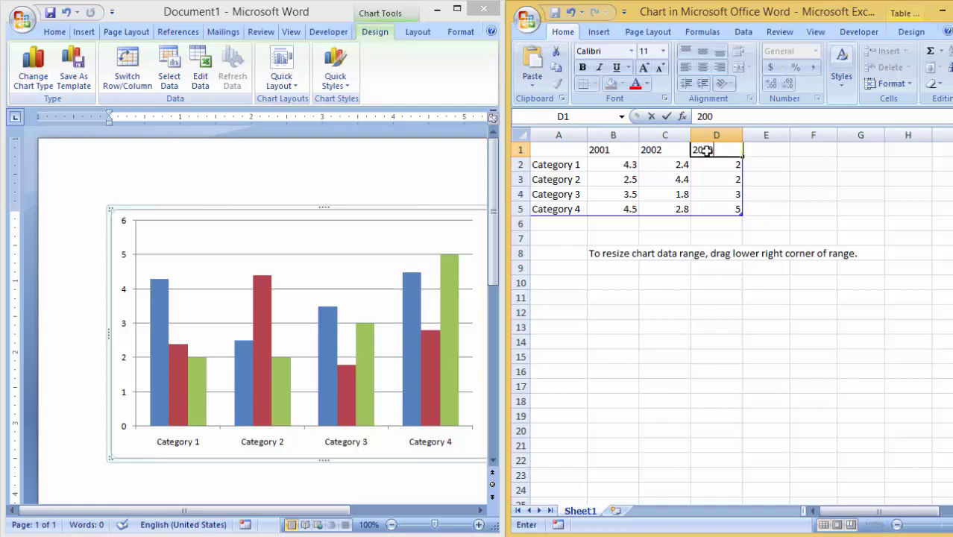
{"action": "type", "text": "3"}
- Rename Category 1 to apple and give it values 30, 40 and 50
{"action": "left_click", "coordinate": [574, 164]}
{"action": "type", "text": "app"}
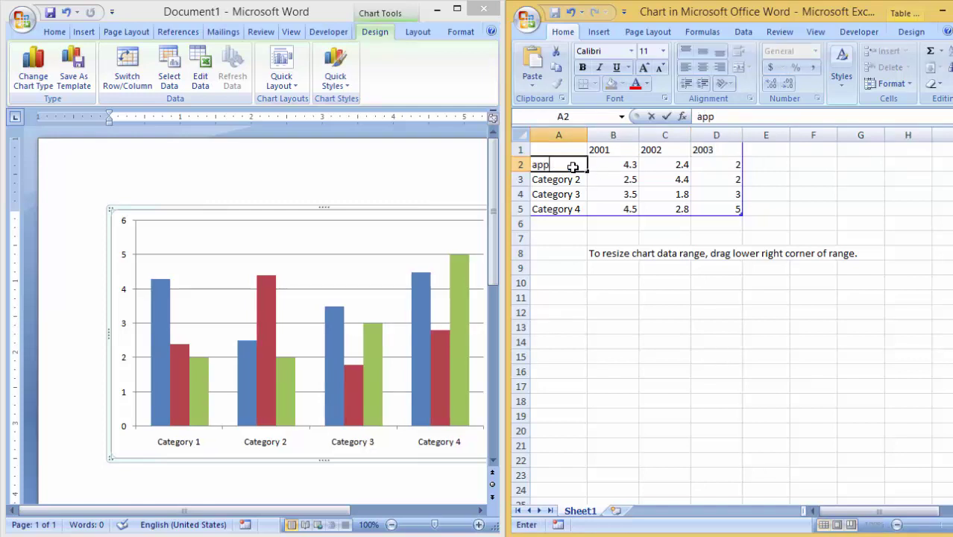
{"action": "type", "text": "le"}
{"action": "left_click", "coordinate": [629, 167]}
{"action": "type", "text": "30"}
{"action": "key", "text": "Tab"}
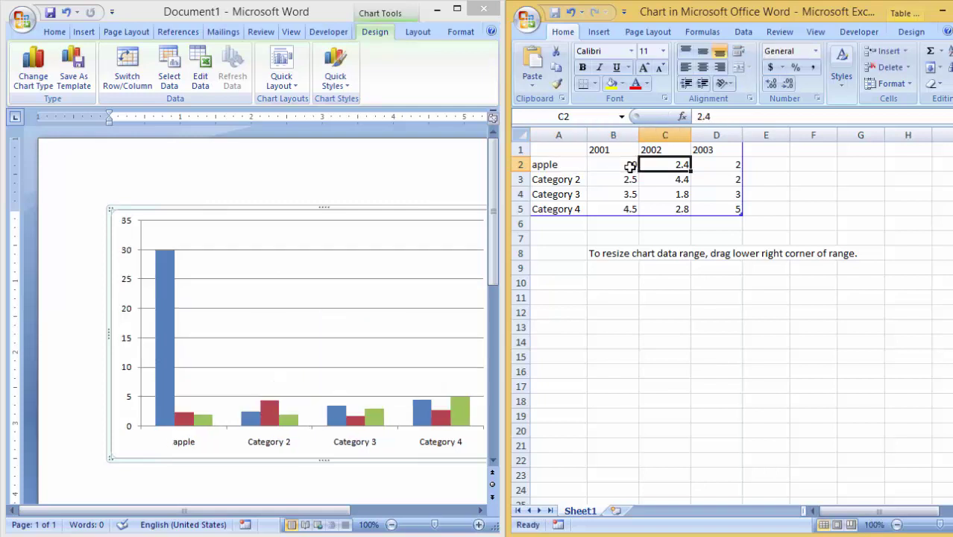
{"action": "type", "text": "40"}
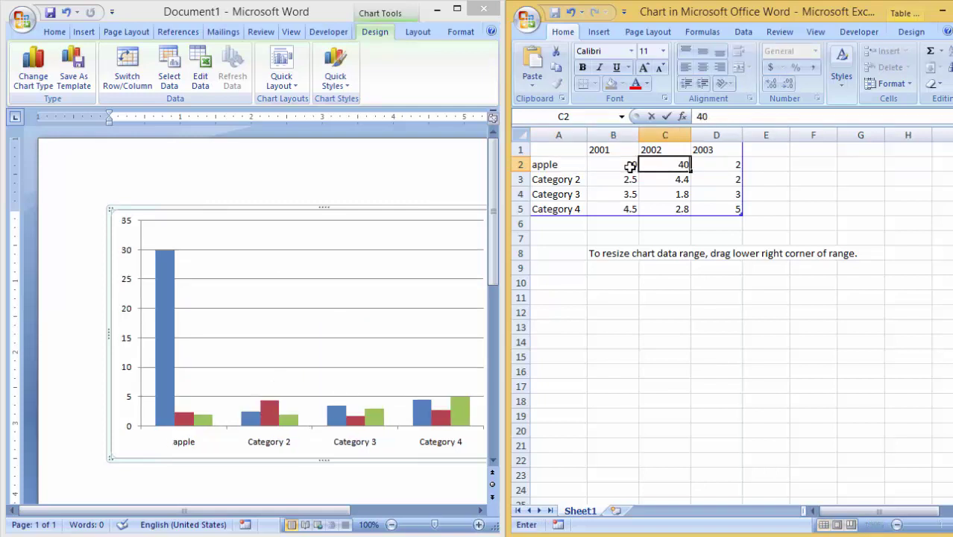
{"action": "key", "text": "Tab"}
{"action": "type", "text": "50"}
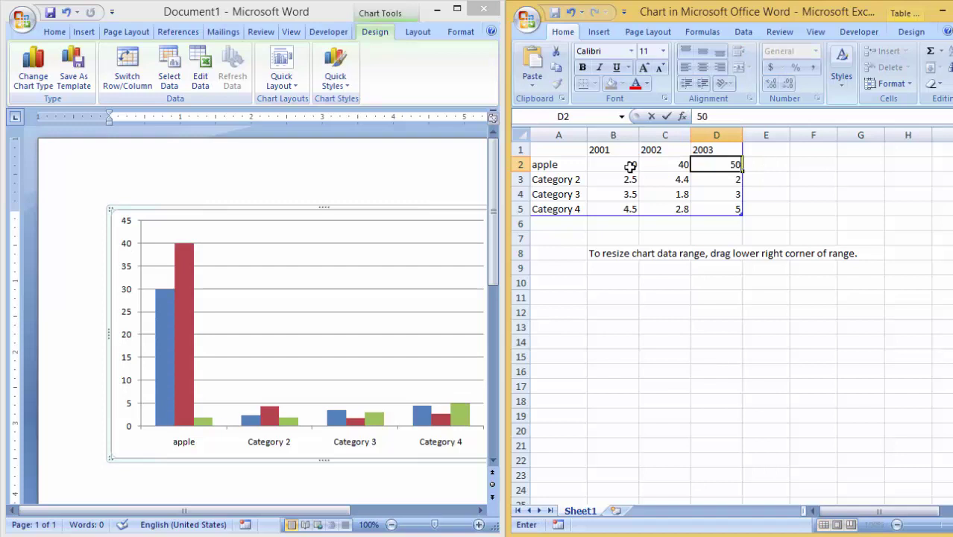
{"action": "left_click", "coordinate": [594, 179]}
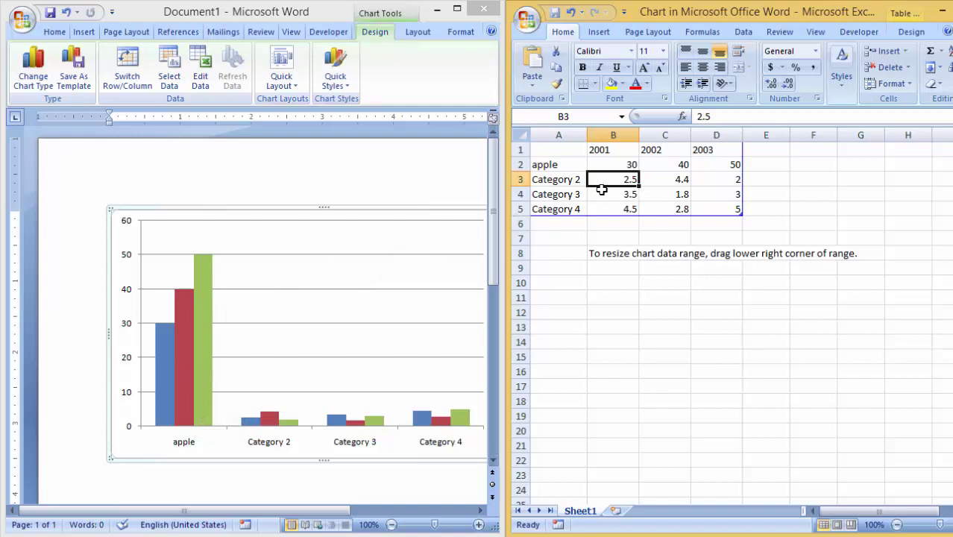
- Clear the leftover rows A3:D5 and close the Excel data sheet
{"action": "left_click_drag", "start_coordinate": [547, 179], "coordinate": [716, 208]}
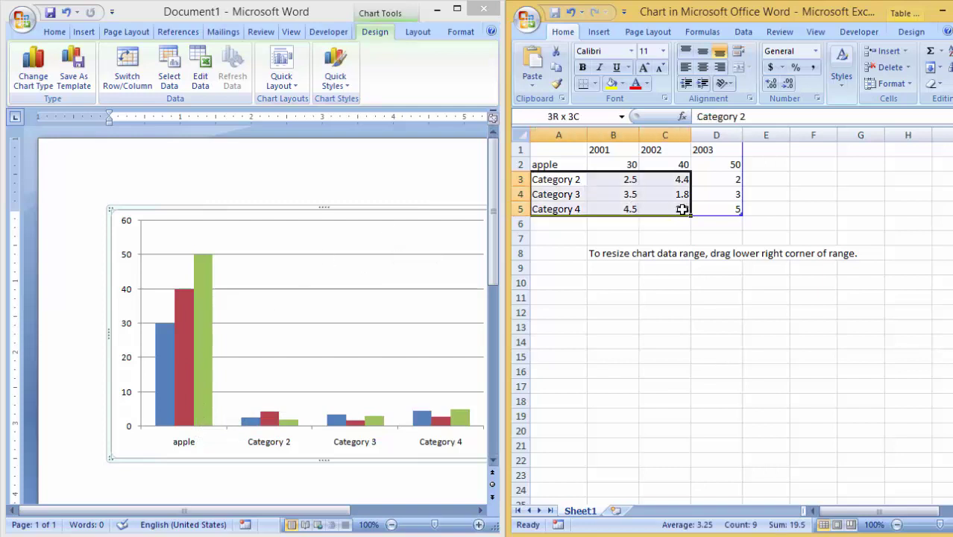
{"action": "key", "text": "Delete"}
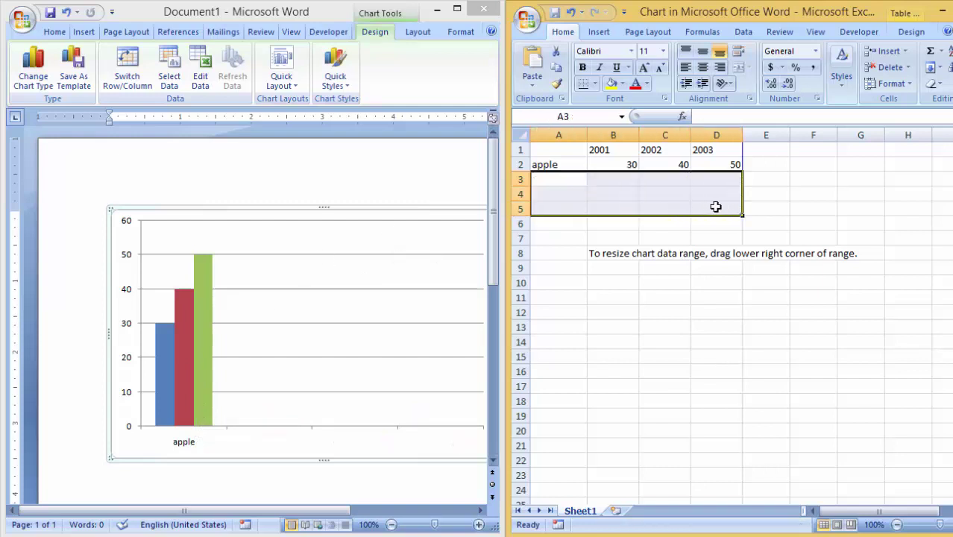
{"action": "left_click", "coordinate": [380, 189]}
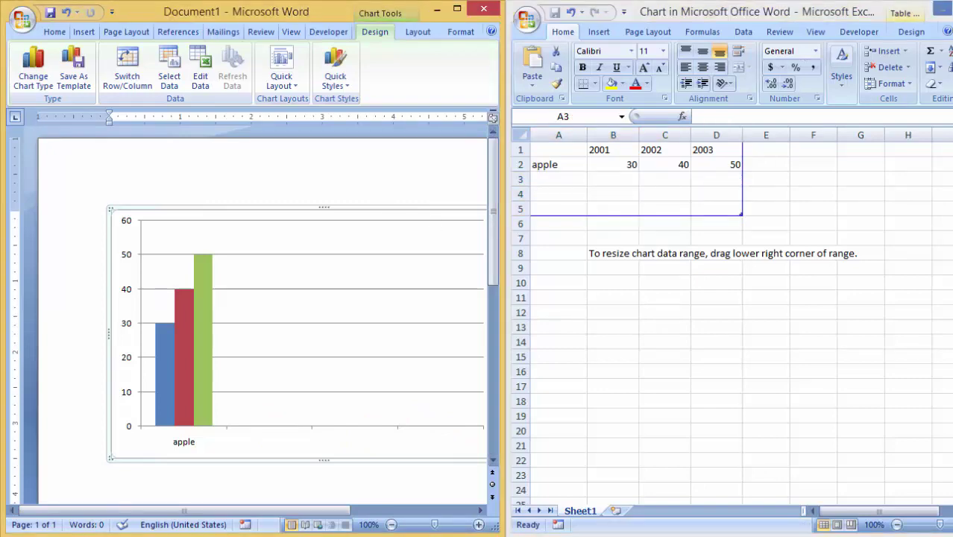
{"action": "left_click", "coordinate": [941, 8]}
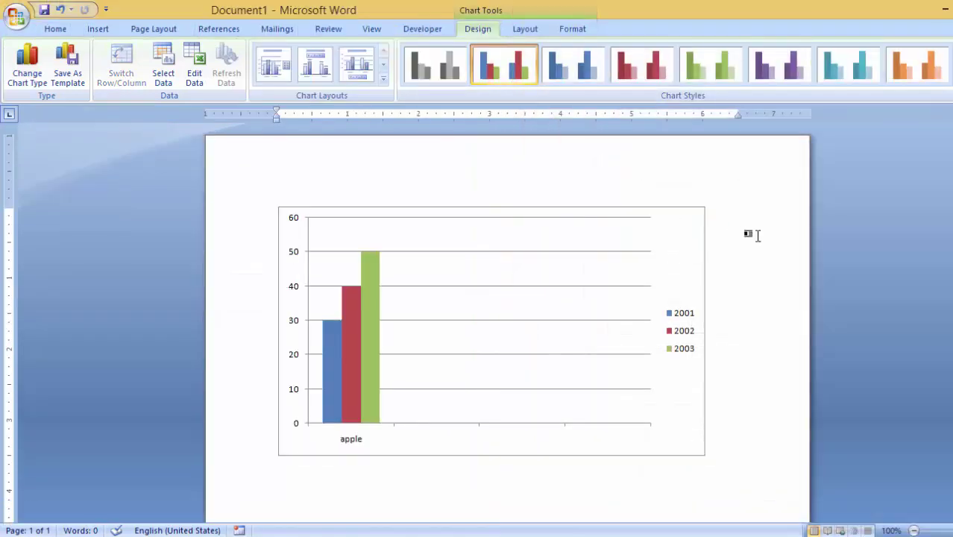
- Select and delete the apple column chart, returning to the Insert ribbon
{"action": "left_click", "coordinate": [757, 236]}
{"action": "left_click", "coordinate": [701, 250]}
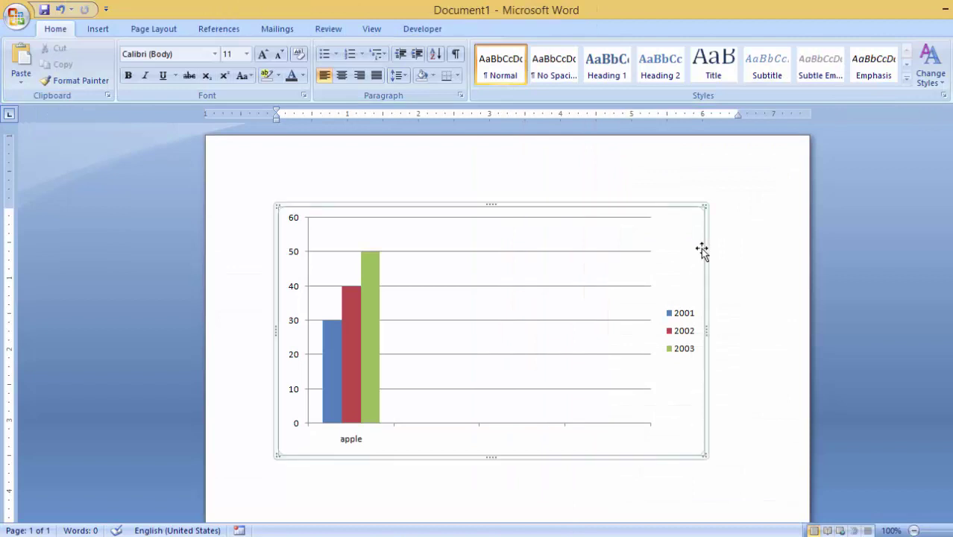
{"action": "key", "text": "Delete"}
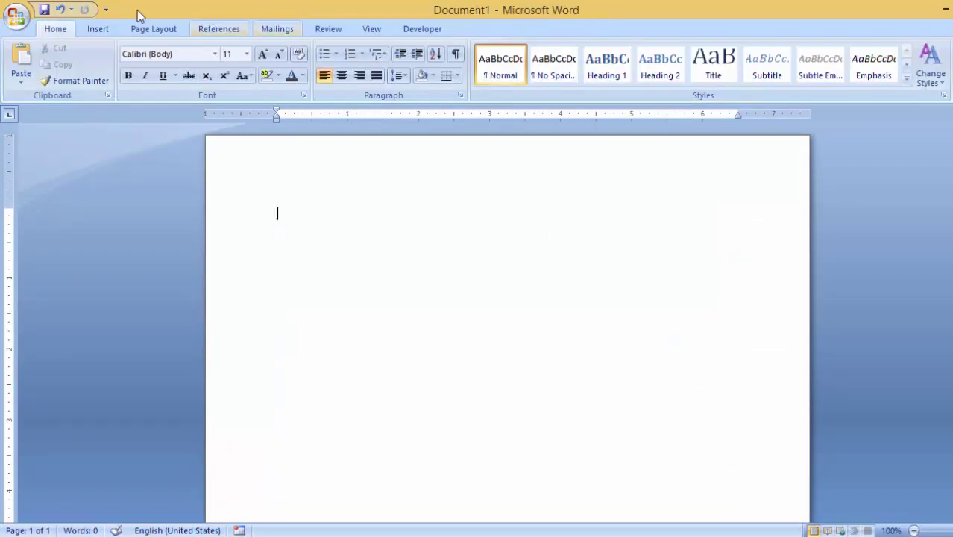
{"action": "left_click", "coordinate": [101, 29]}
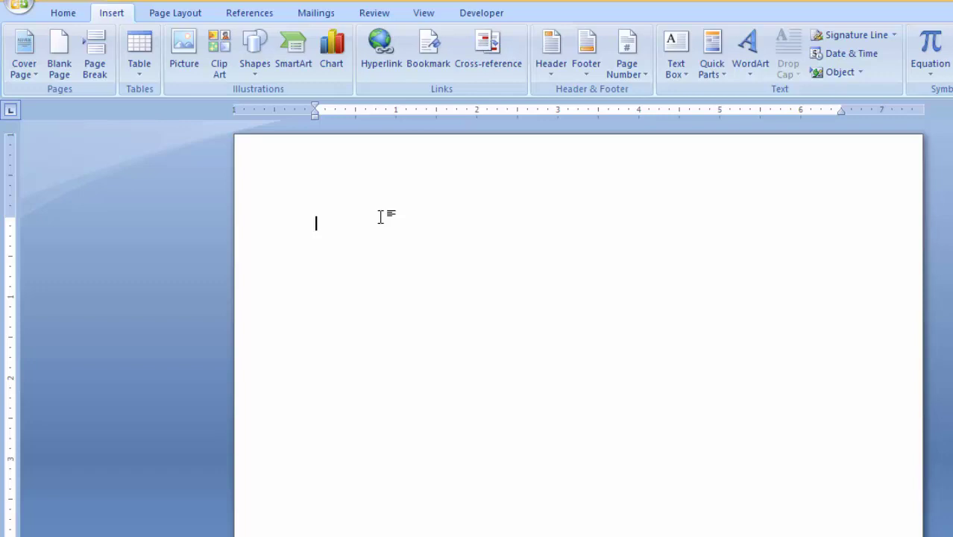
{"action": "type", "text": "www"}
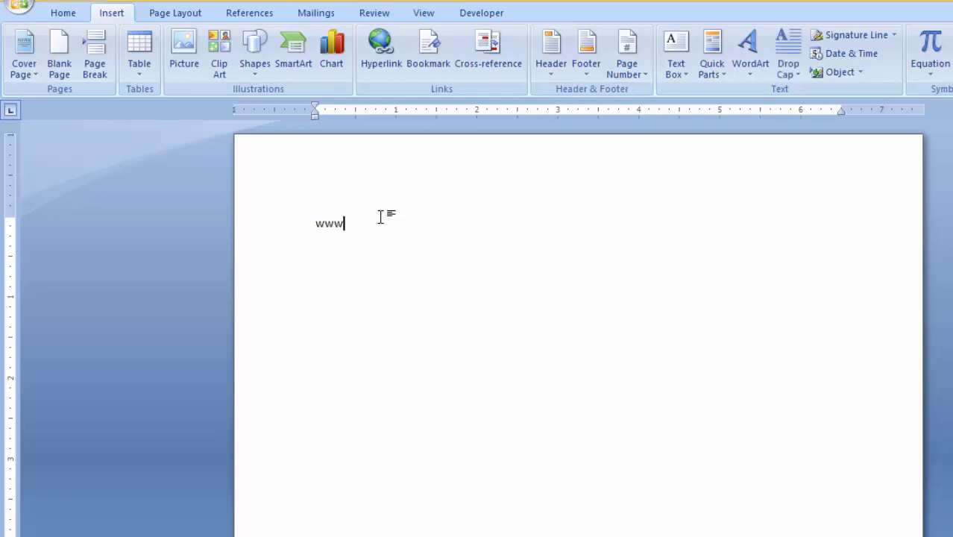
{"action": "type", "text": ".dt"}
{"action": "type", "text": "itsolution.c"}
{"action": "type", "text": "om."}
{"action": "type", "text": "np"}
{"action": "key", "text": "Return"}
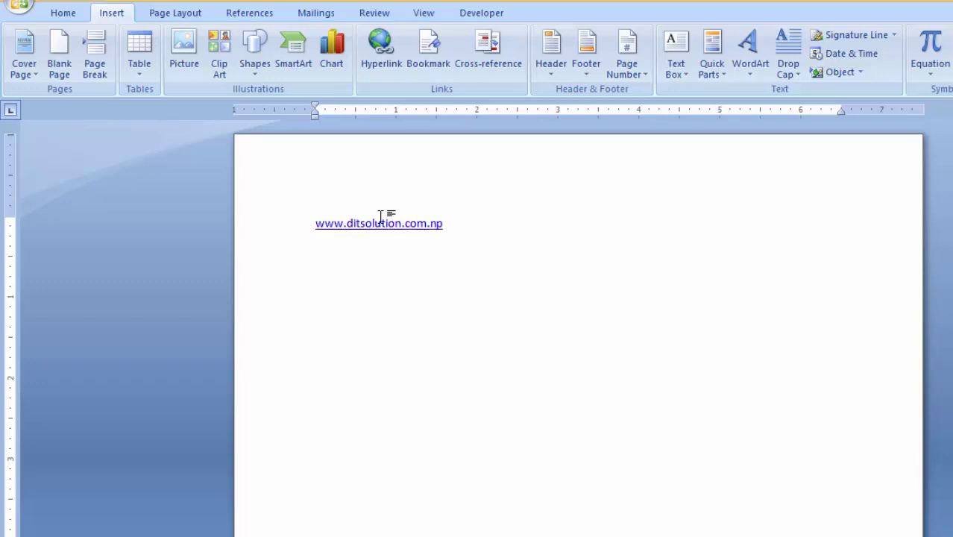